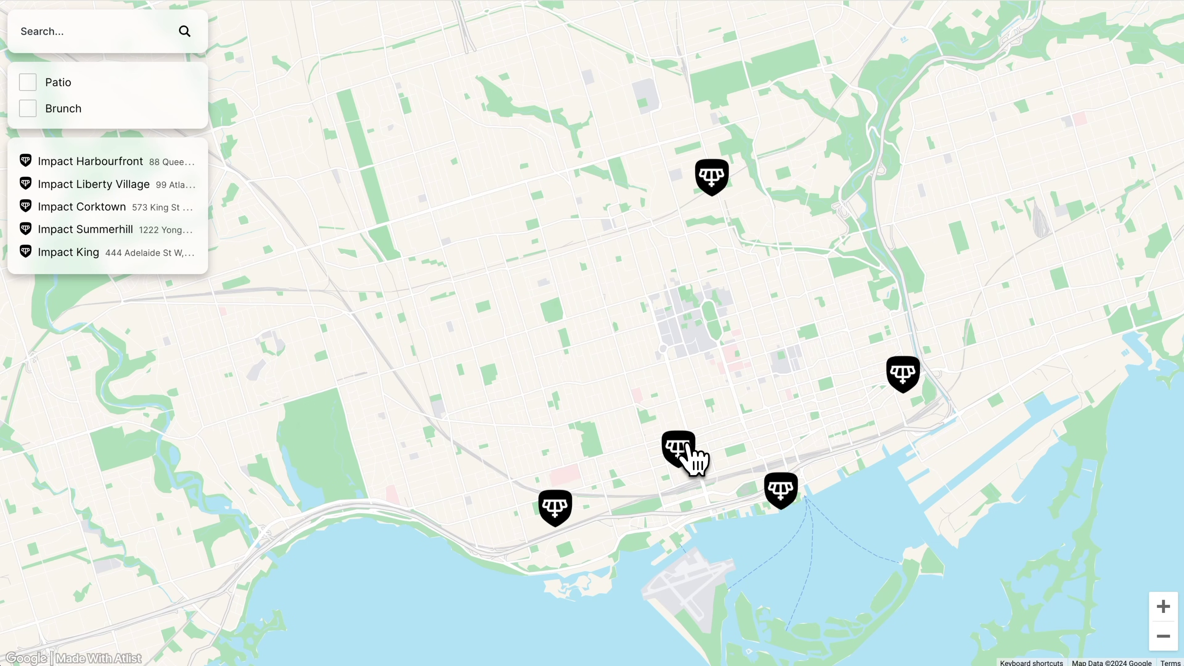
# Preview the Impact King info popup on the finished demo map and pan to see more.
pyautogui.click(689, 447)
pyautogui.moveTo(682, 442); pyautogui.dragTo(662, 539)
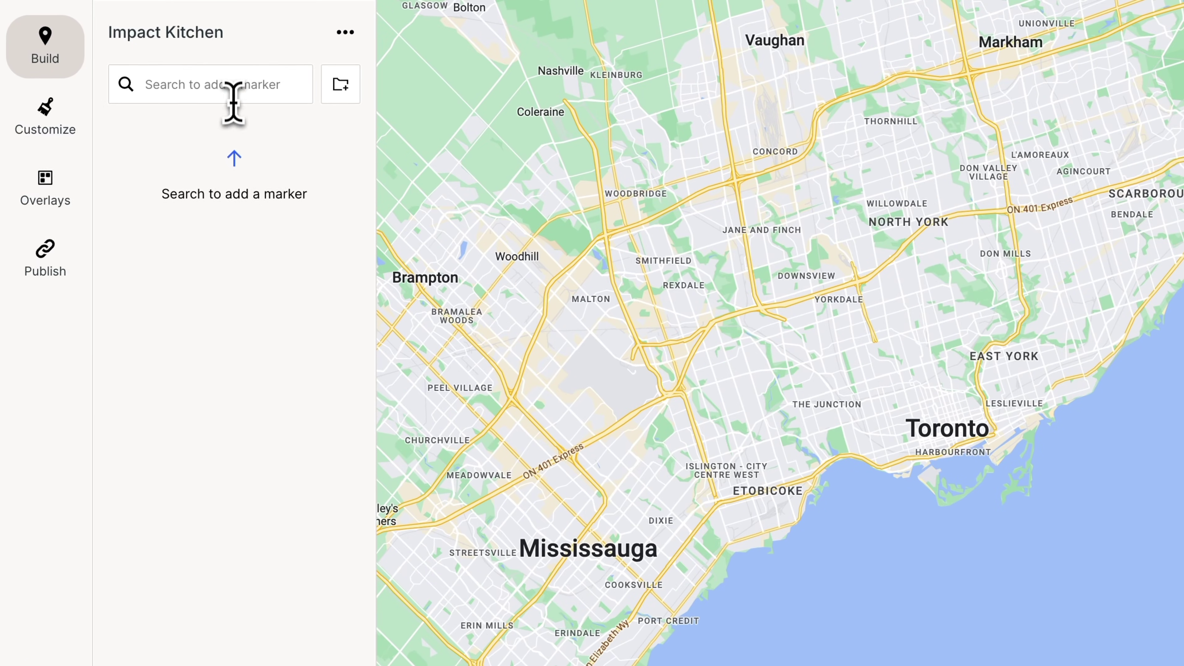
# Add the 'impact kitchen' search result as a marker and rename it Impact King.
pyautogui.click(180, 71)
pyautogui.write('impact kitchen')
pyautogui.press('Down')
pyautogui.press('Return')
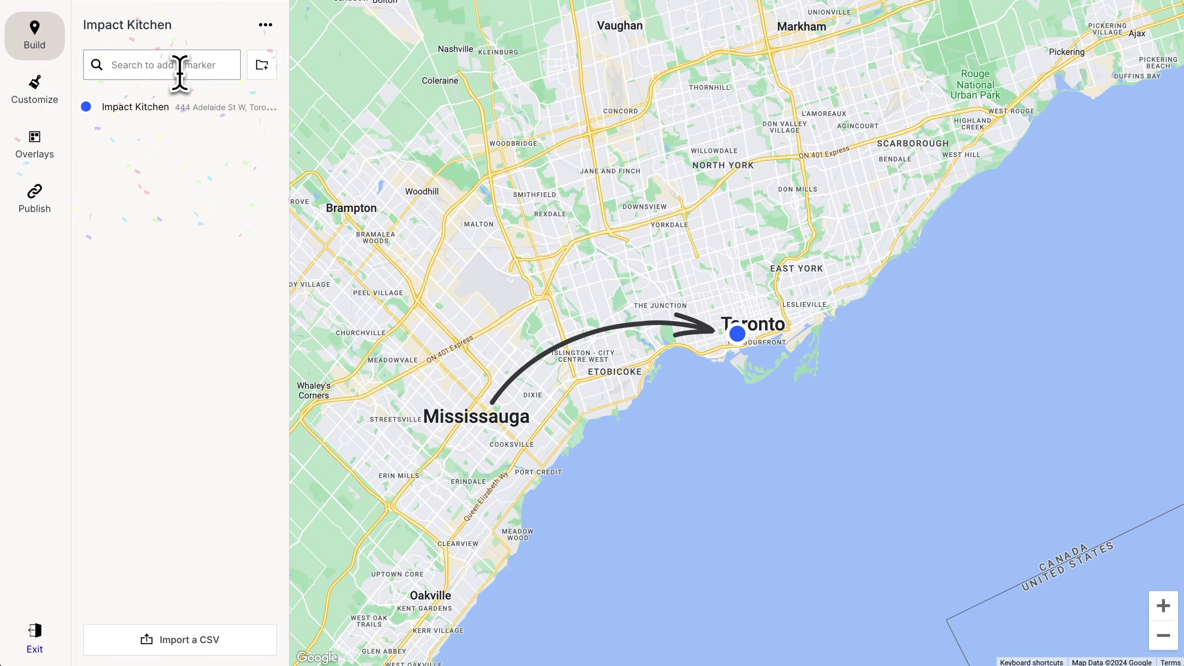
pyautogui.click(166, 111)
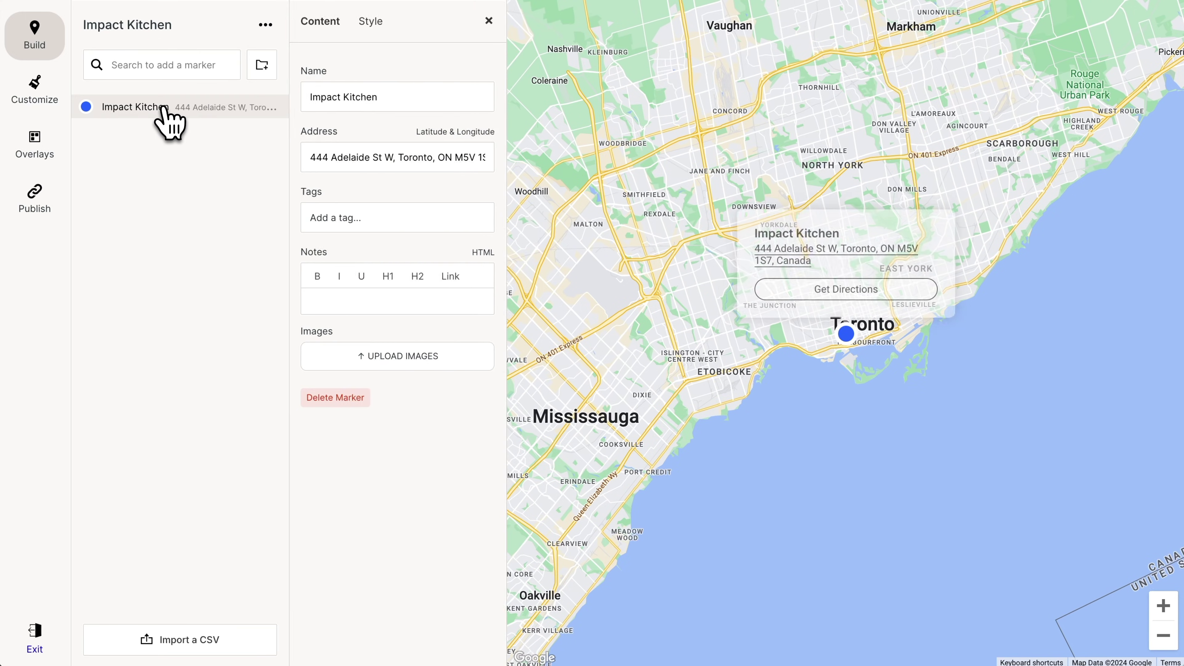
pyautogui.doubleClick(369, 98)
pyautogui.write('King')
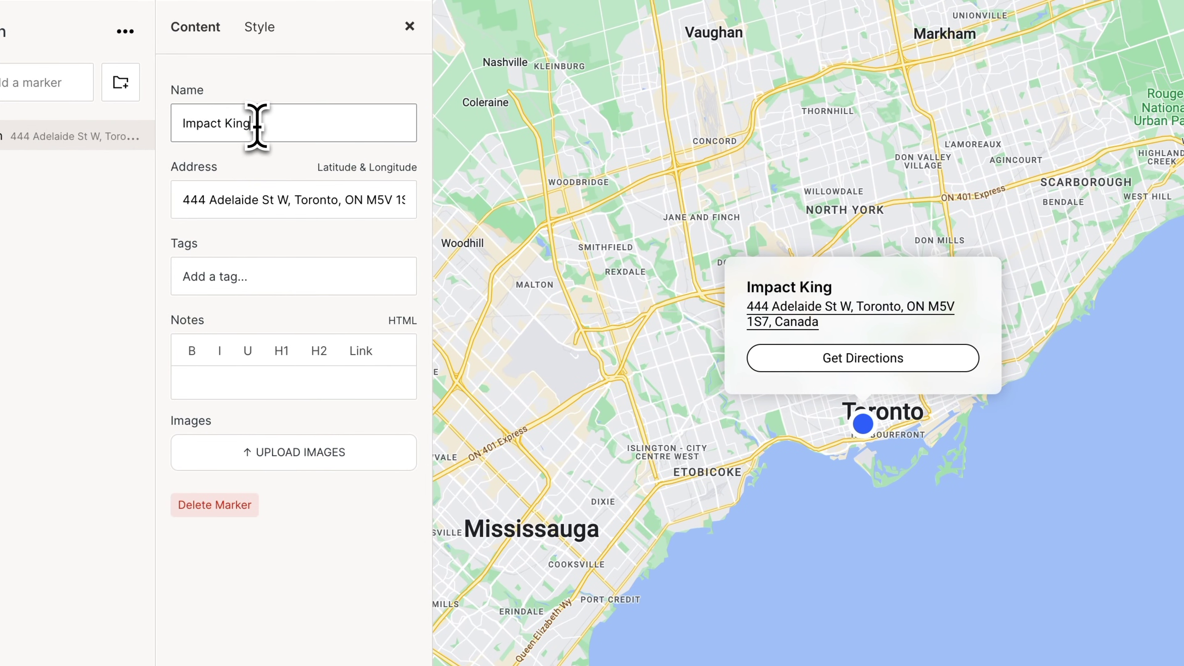
# Tag the Impact King marker with new Patio and Brunch tags.
pyautogui.click(264, 276)
pyautogui.write('Patio')
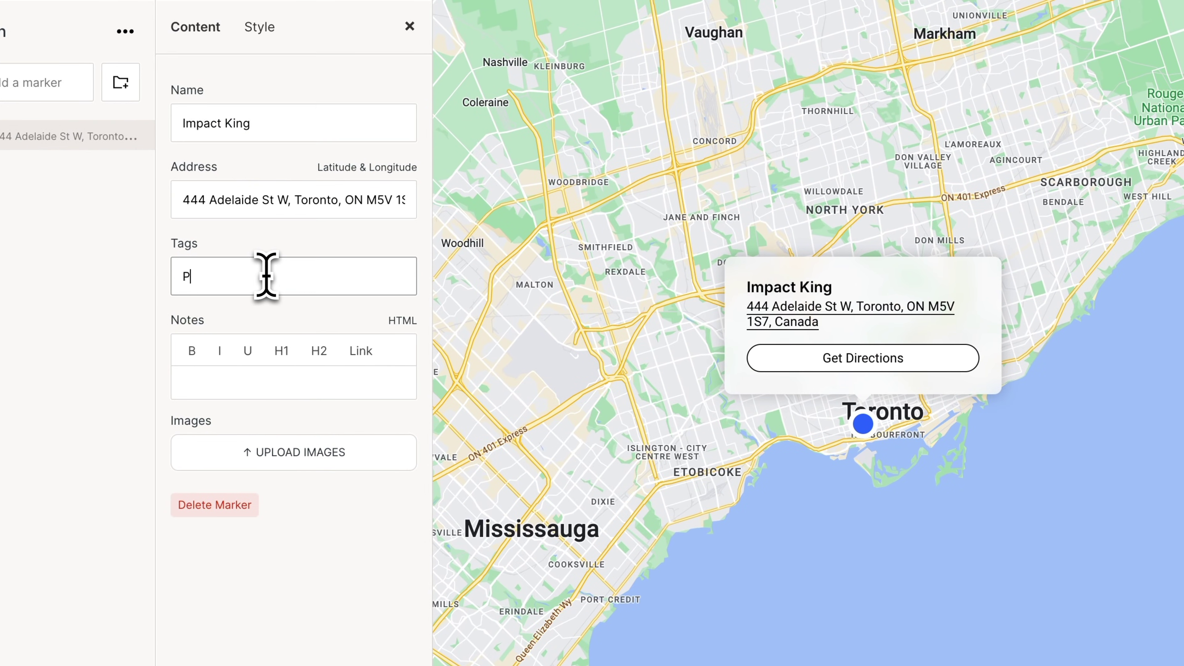
pyautogui.click(278, 307)
pyautogui.click(278, 309)
pyautogui.write('Brunch')
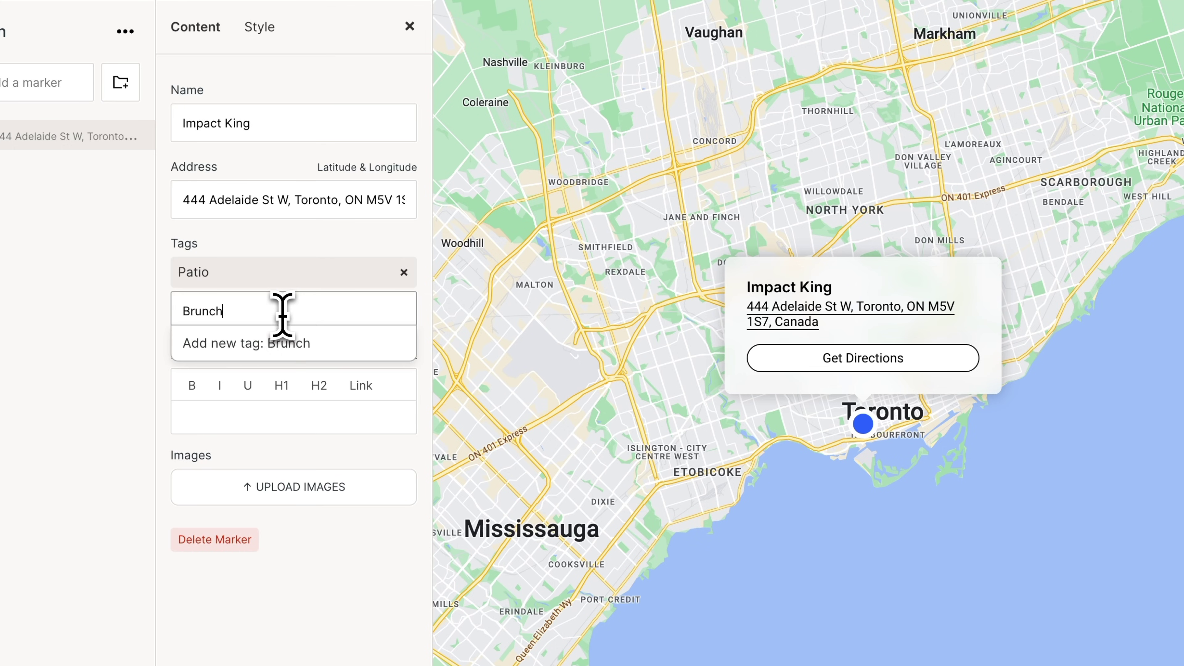
pyautogui.click(271, 343)
# Paste the opening hours into the marker's Notes and upload king.jpeg as its photo.
pyautogui.click(235, 445)
pyautogui.write('Monday - Friday: 8 am - 9 pm Saturday: 9 am - 9 pm Sunday: 9 am - 8 pm')
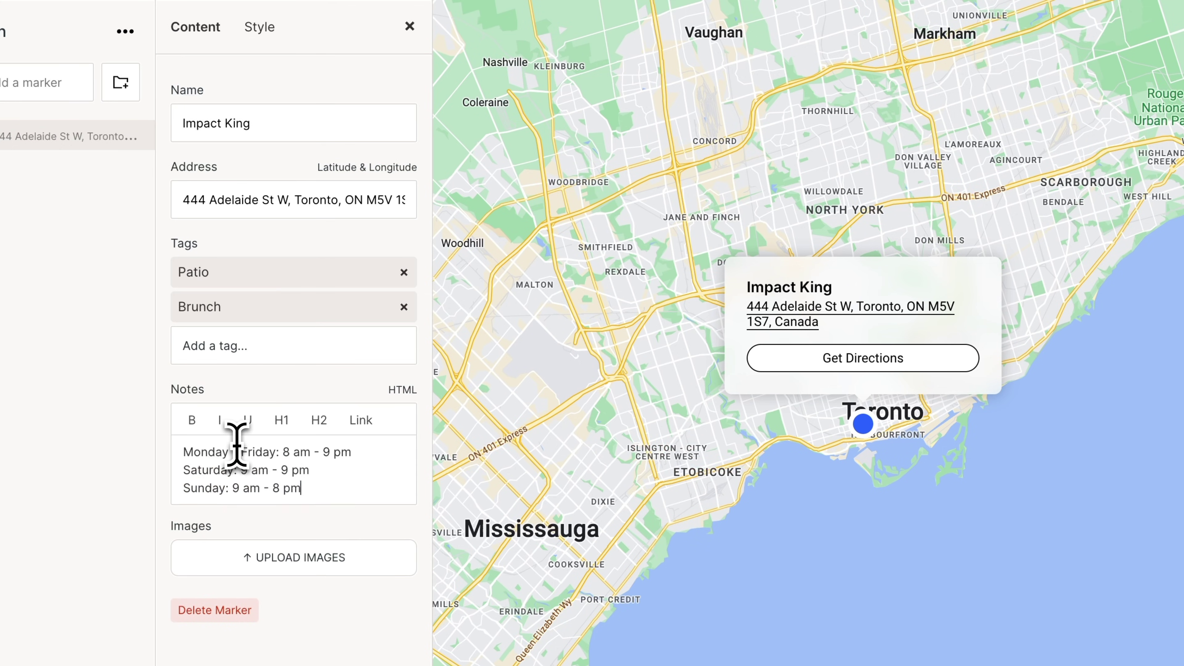
pyautogui.click(271, 558)
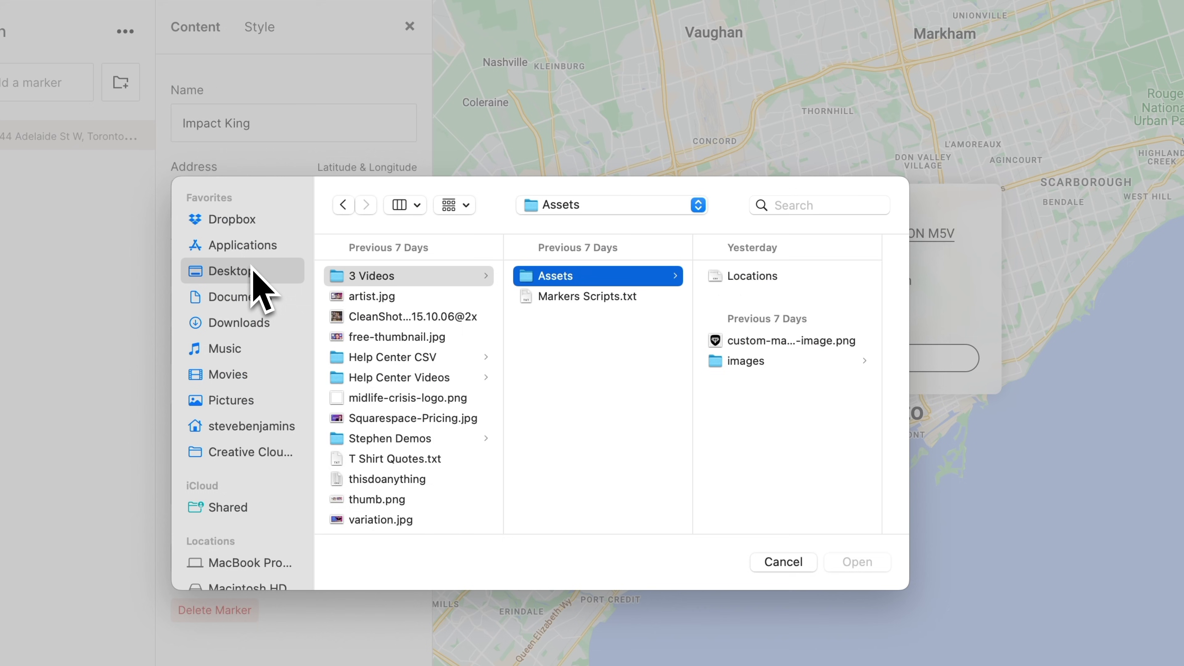
pyautogui.press('Down')
pyautogui.press('Down')
pyautogui.press('Return')
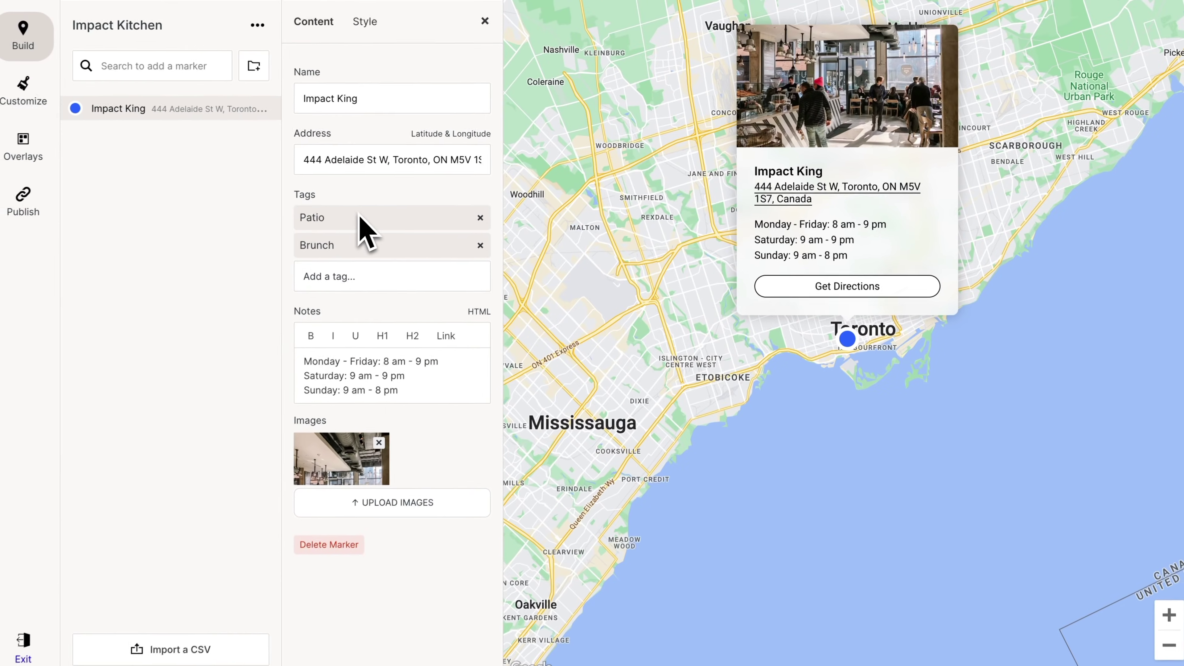
pyautogui.click(489, 21)
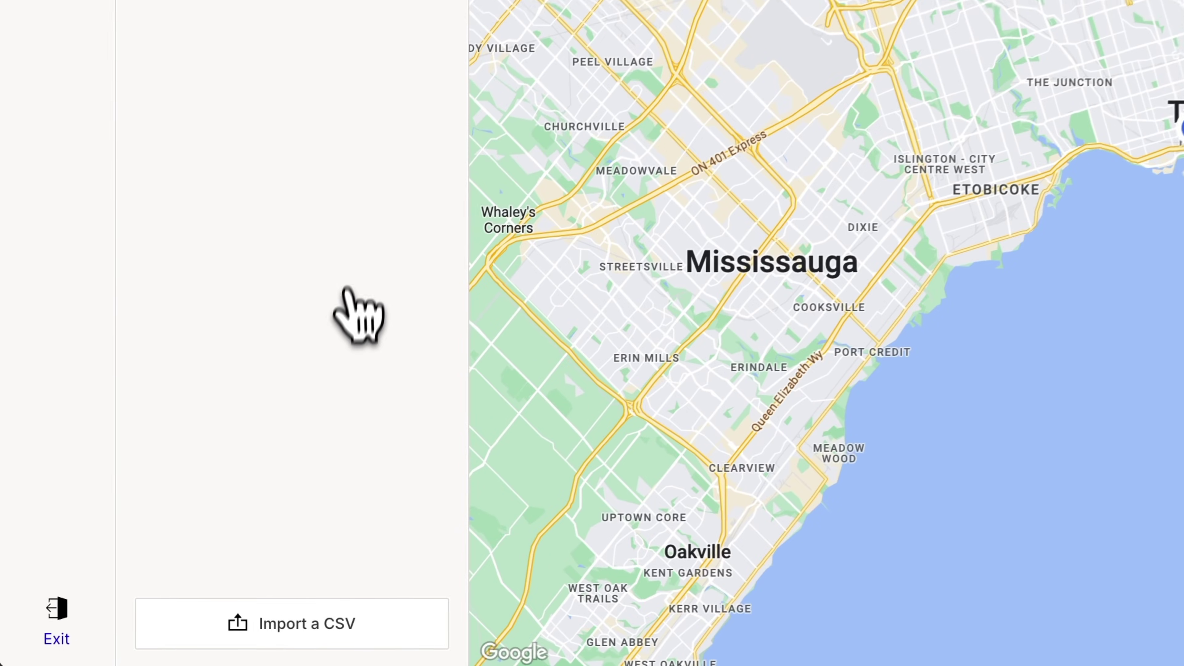
# Upload the Impact locations CSV and import its four previewed rows as markers.
pyautogui.click(338, 623)
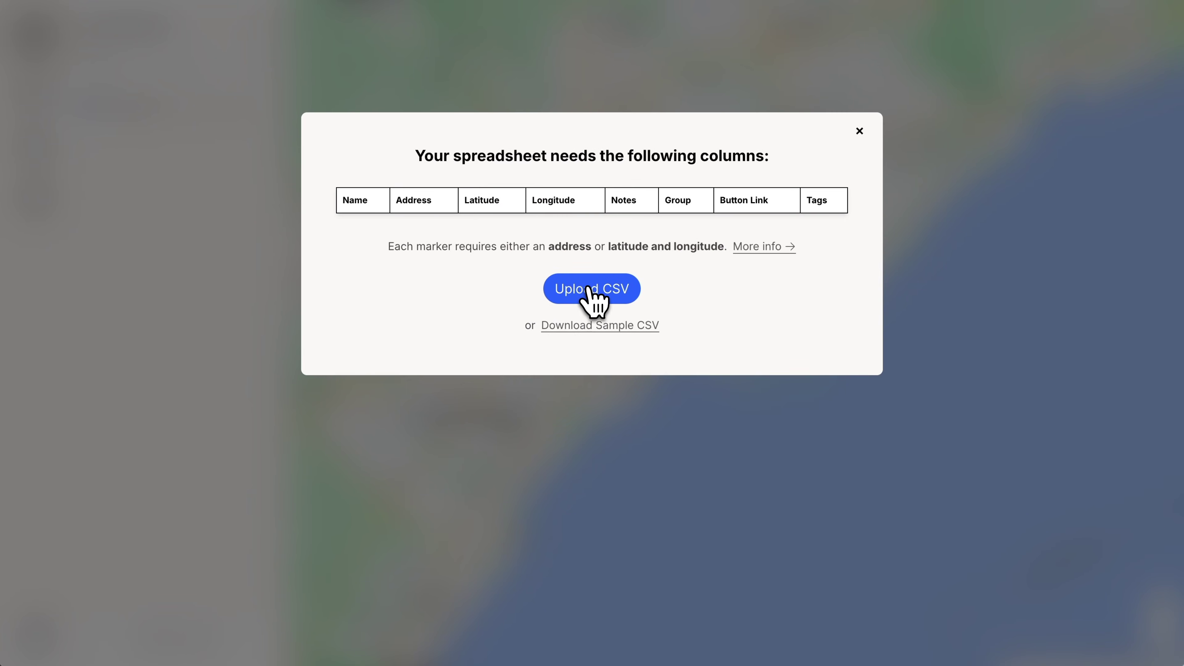
pyautogui.click(590, 292)
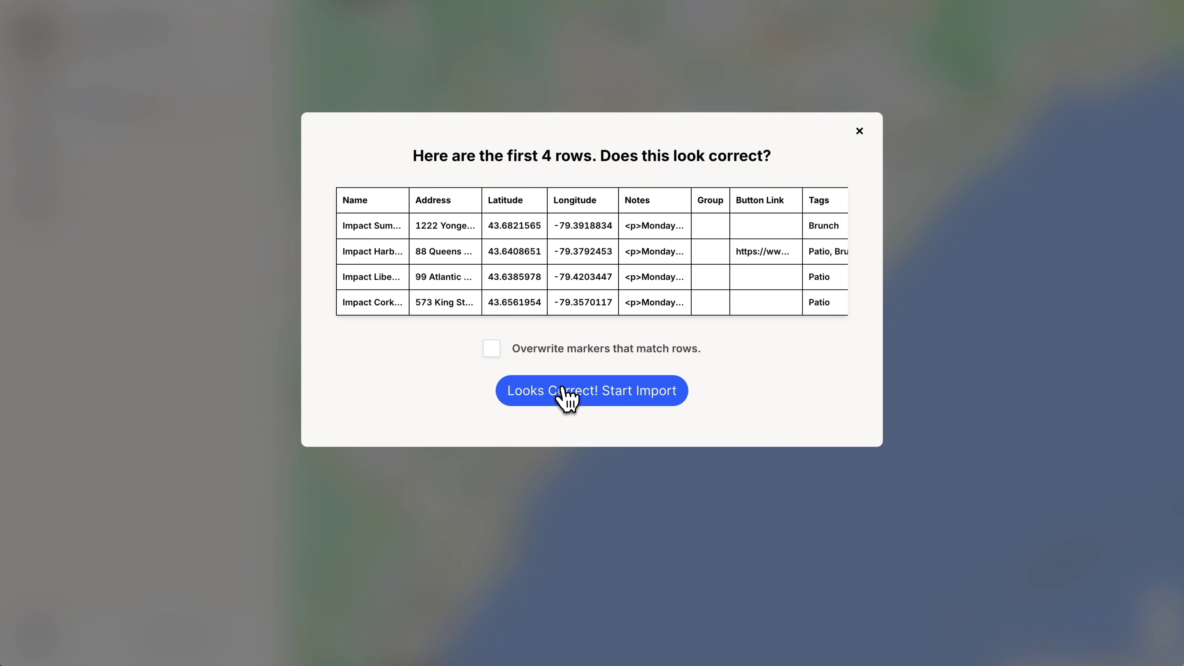
pyautogui.click(566, 392)
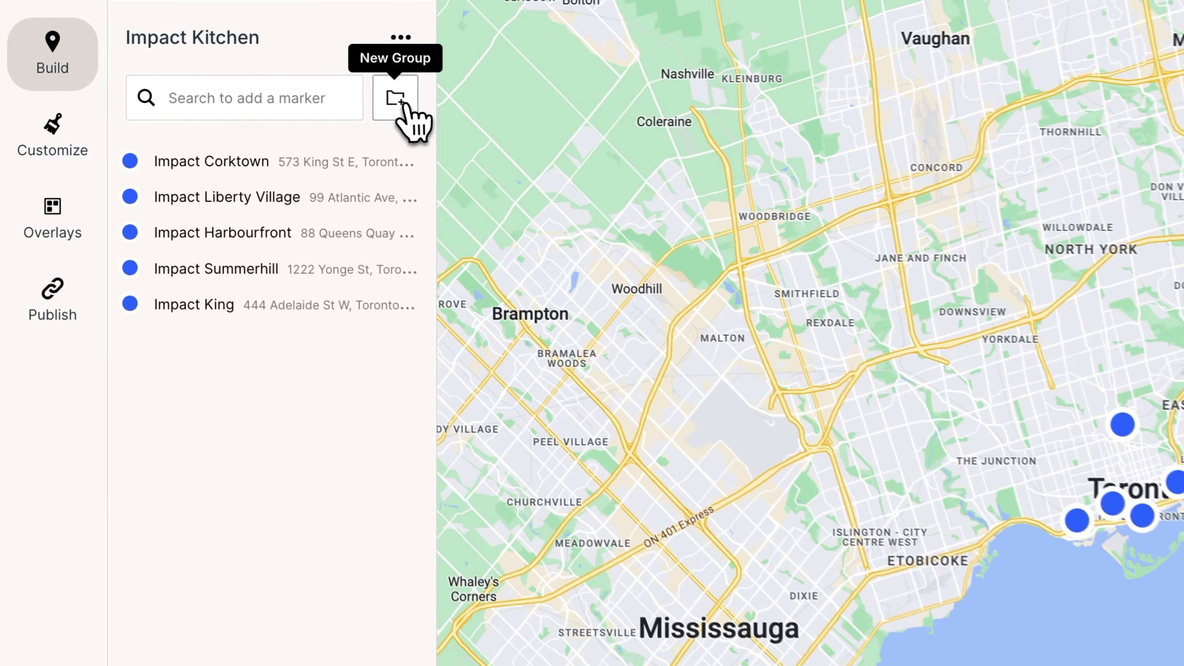
pyautogui.click(261, 64)
pyautogui.moveTo(233, 301); pyautogui.dragTo(210, 215)
pyautogui.moveTo(229, 337); pyautogui.dragTo(209, 219)
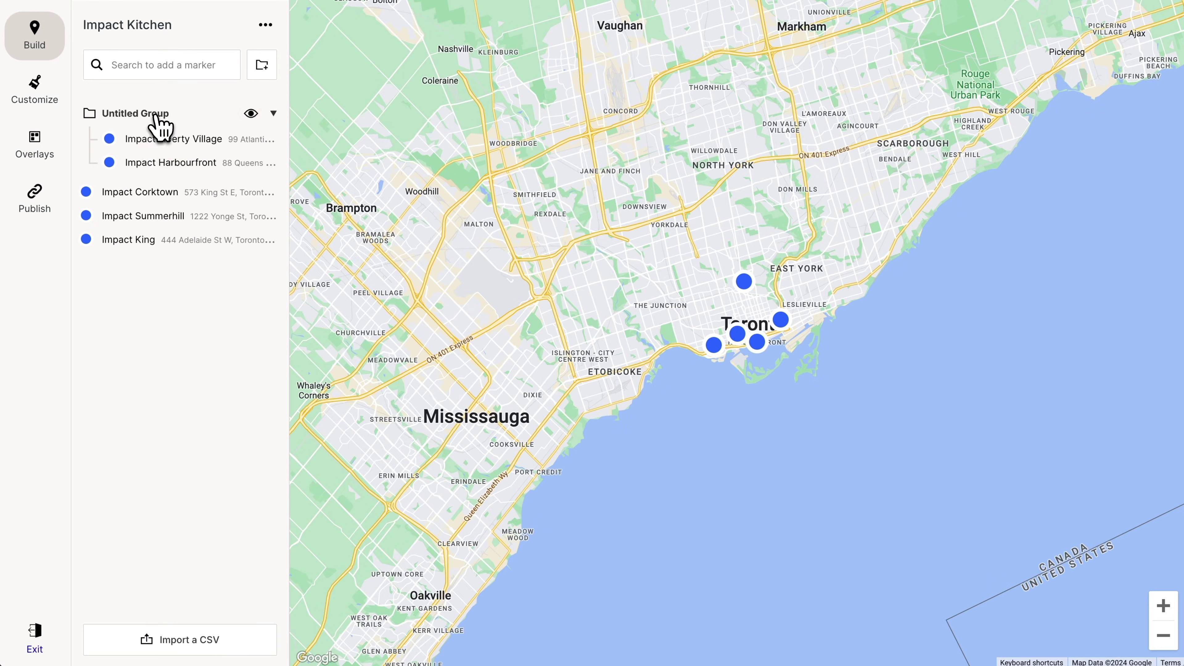
pyautogui.click(210, 175)
pyautogui.click(575, 32)
pyautogui.click(753, 330)
pyautogui.moveTo(657, 546); pyautogui.dragTo(731, 546)
pyautogui.click(490, 89)
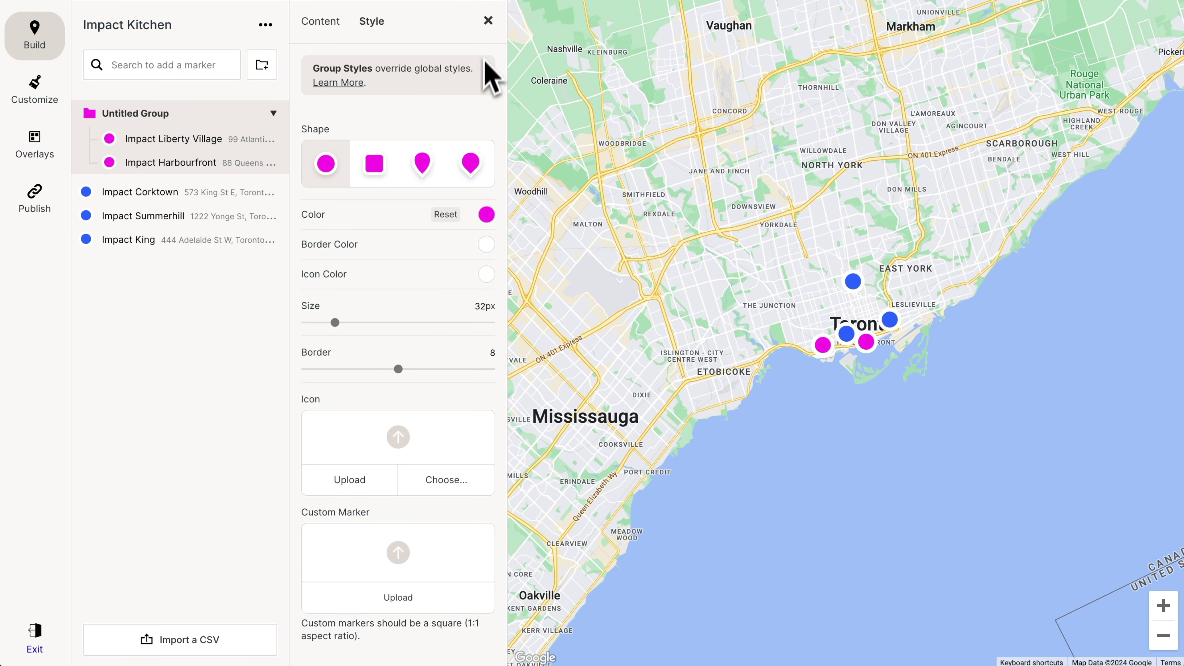
pyautogui.click(489, 21)
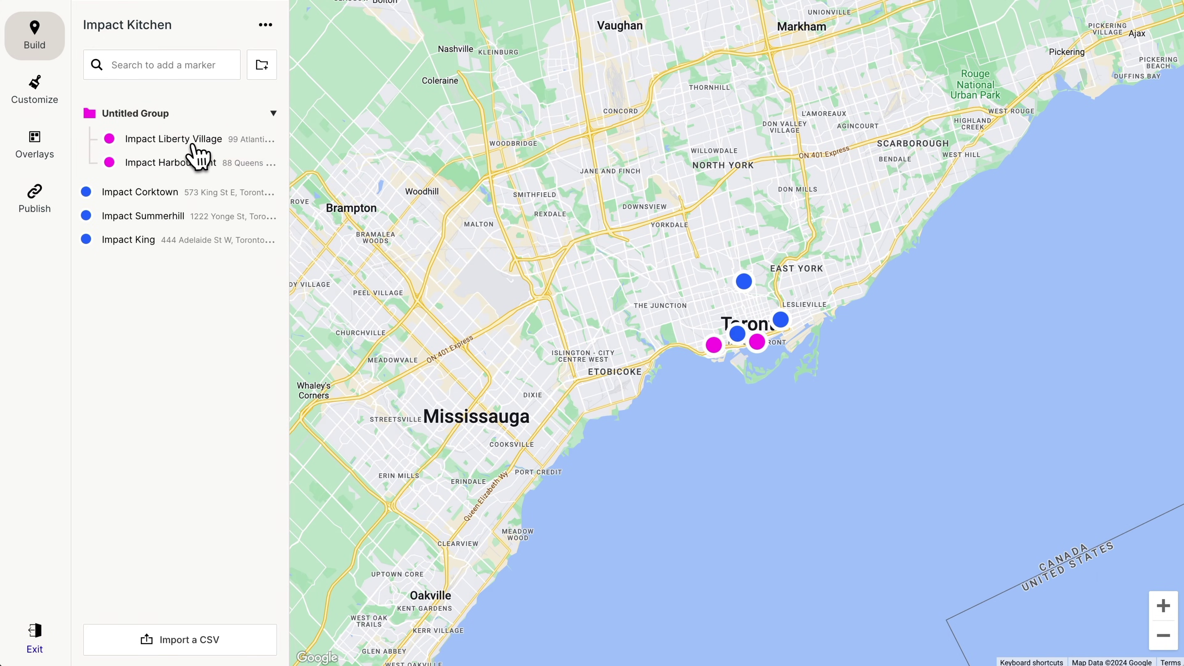
pyautogui.moveTo(194, 145); pyautogui.dragTo(172, 112)
pyautogui.moveTo(167, 161); pyautogui.dragTo(154, 140)
pyautogui.click(150, 159)
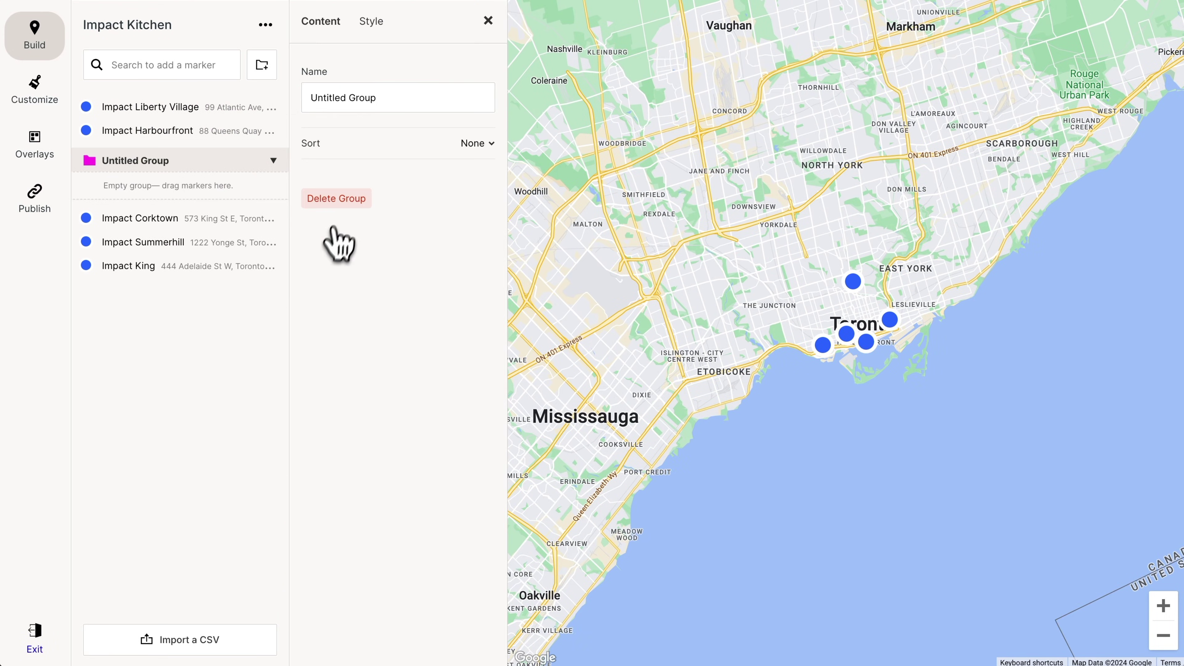
pyautogui.click(336, 198)
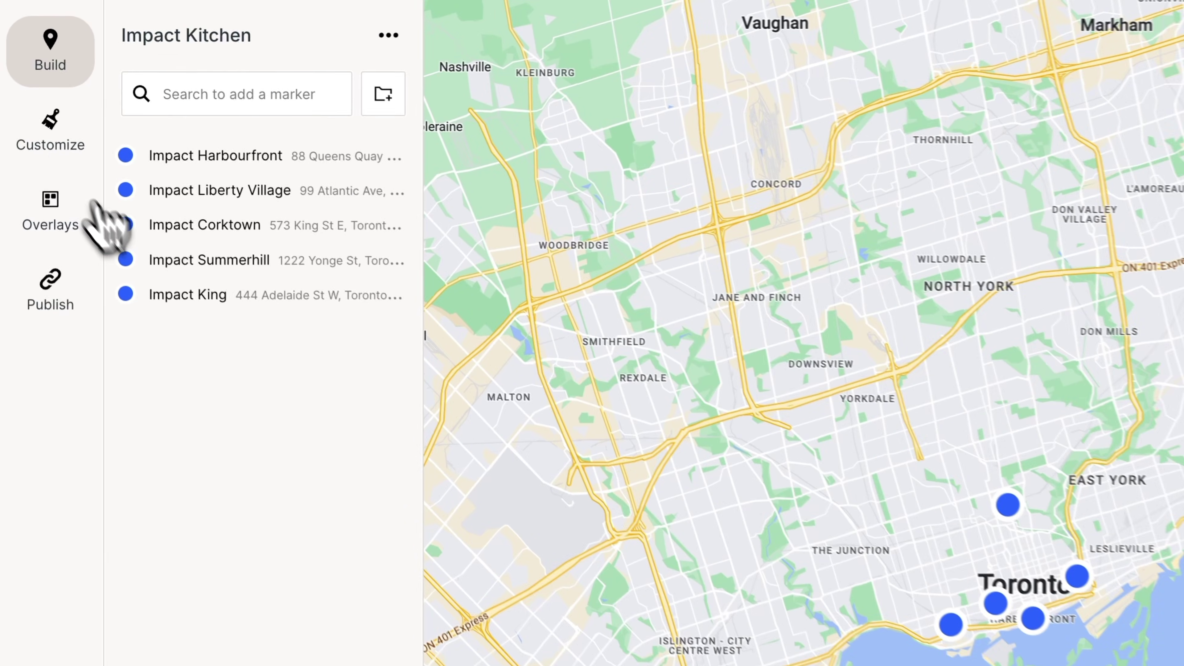
pyautogui.click(34, 89)
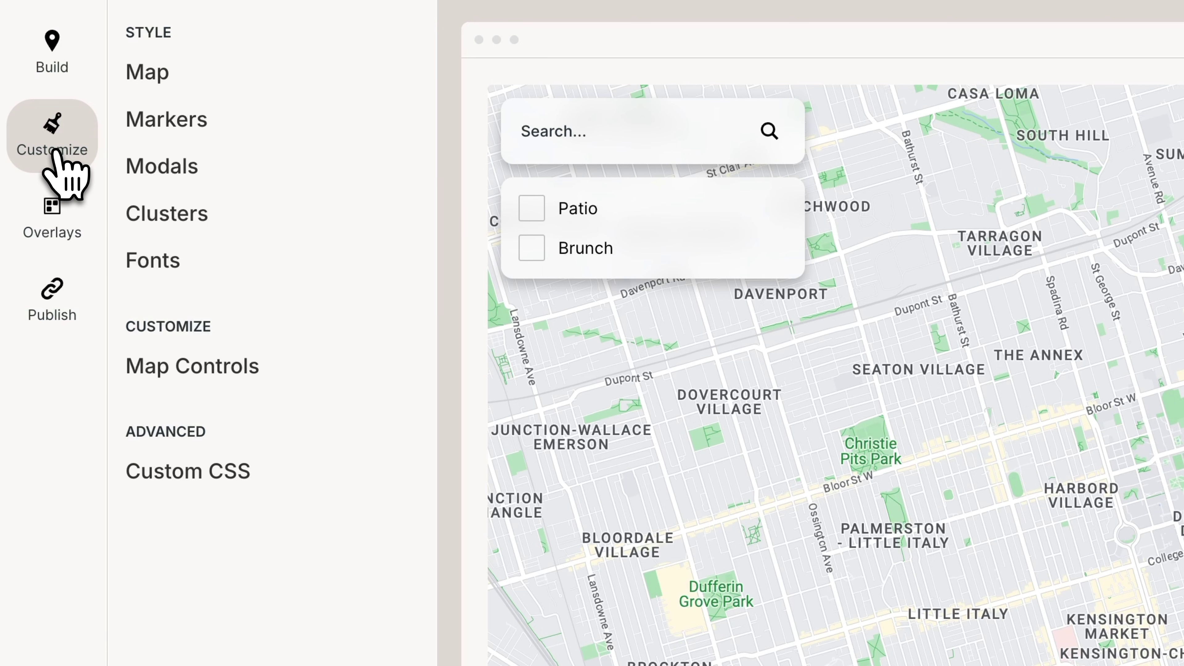
# Reduce map labels to 1 and apply the beige theme with green parks after trying several styles.
pyautogui.click(151, 75)
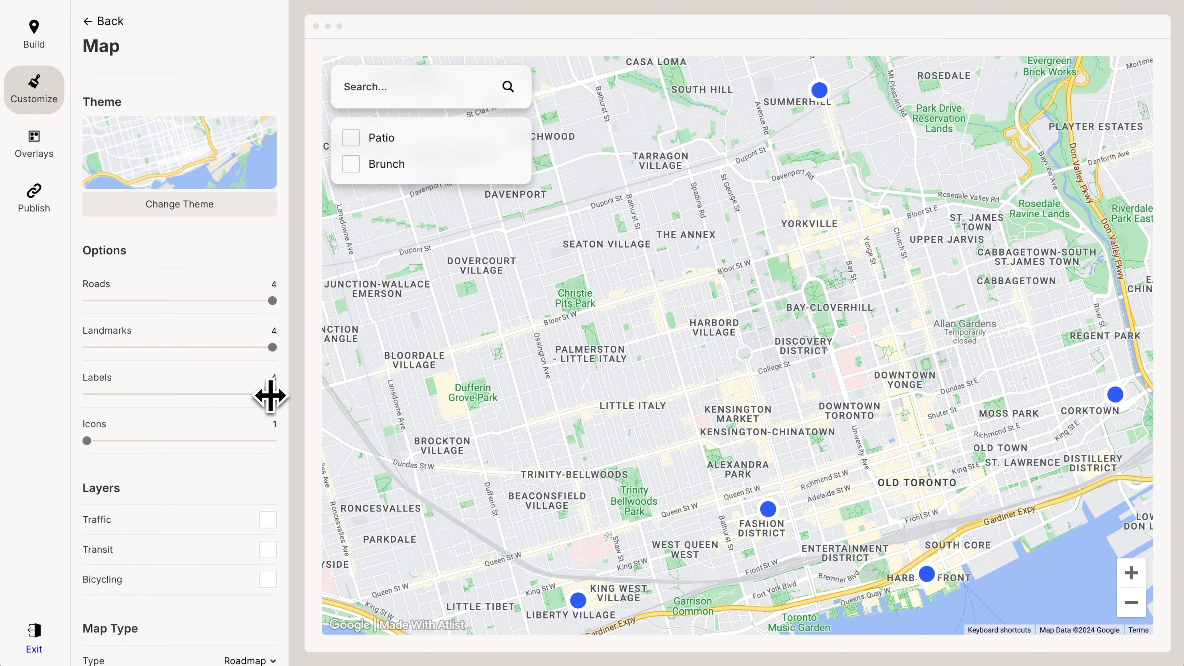
pyautogui.moveTo(266, 396); pyautogui.dragTo(100, 395)
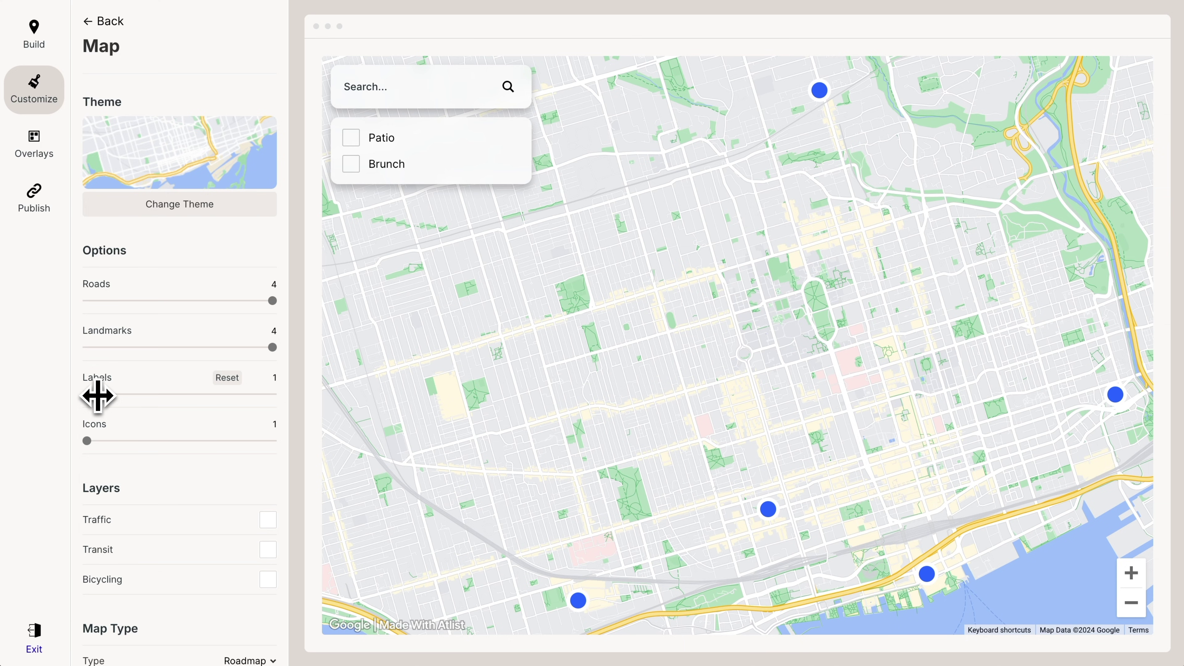
pyautogui.click(192, 209)
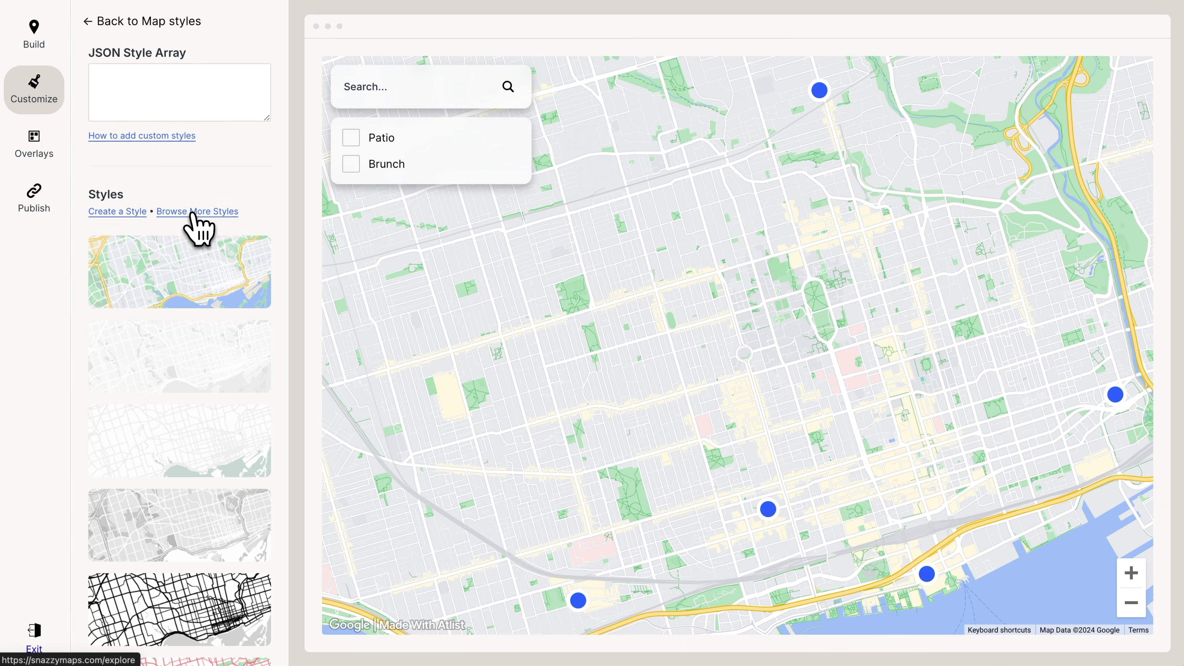
pyautogui.scroll(-5, 195, 219)
pyautogui.click(195, 220)
pyautogui.scroll(-2, 195, 219)
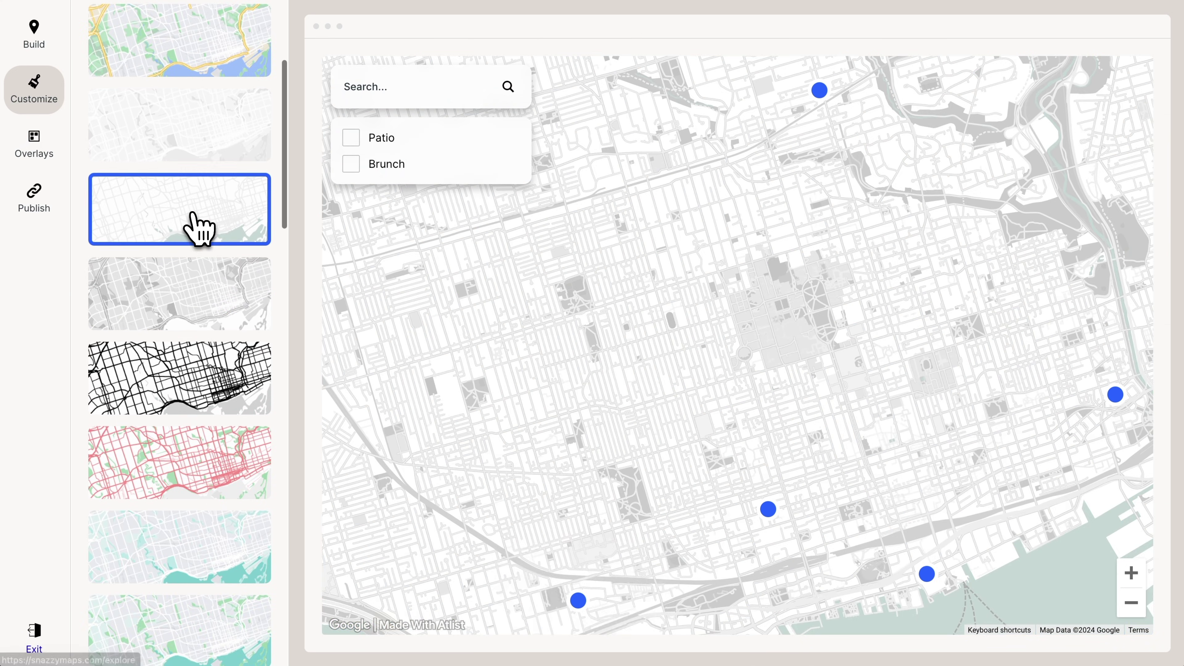
pyautogui.scroll(-2, 198, 228)
pyautogui.click(196, 231)
pyautogui.scroll(-3, 193, 233)
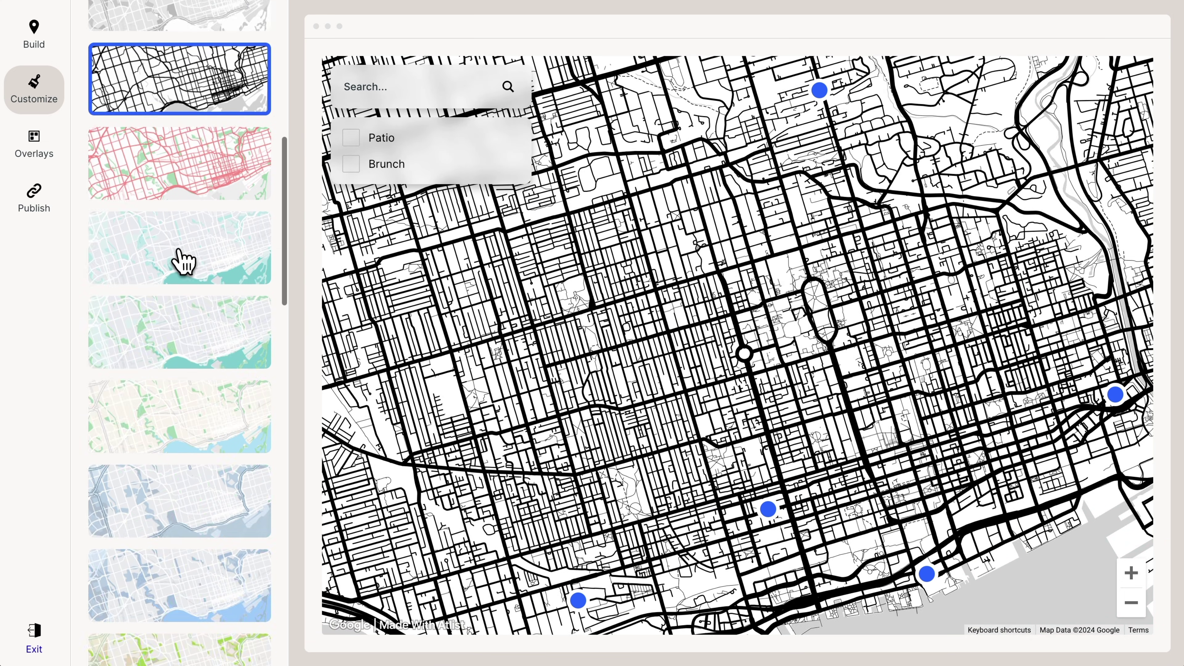
pyautogui.click(185, 264)
pyautogui.click(170, 415)
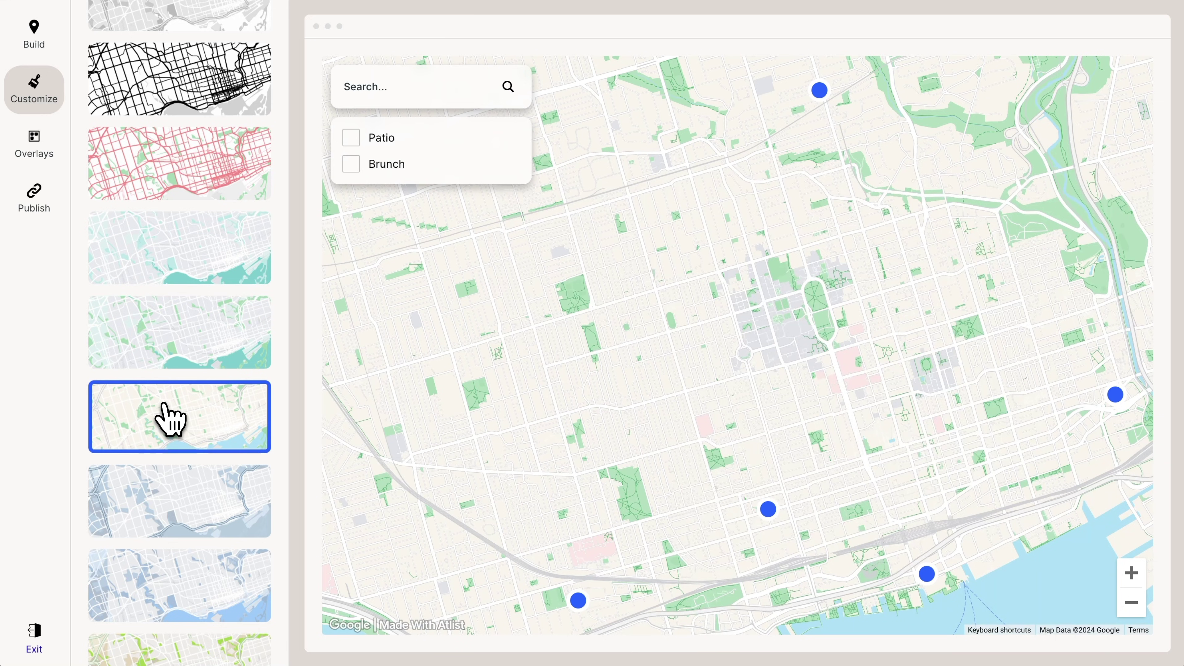
pyautogui.scroll(10, 169, 415)
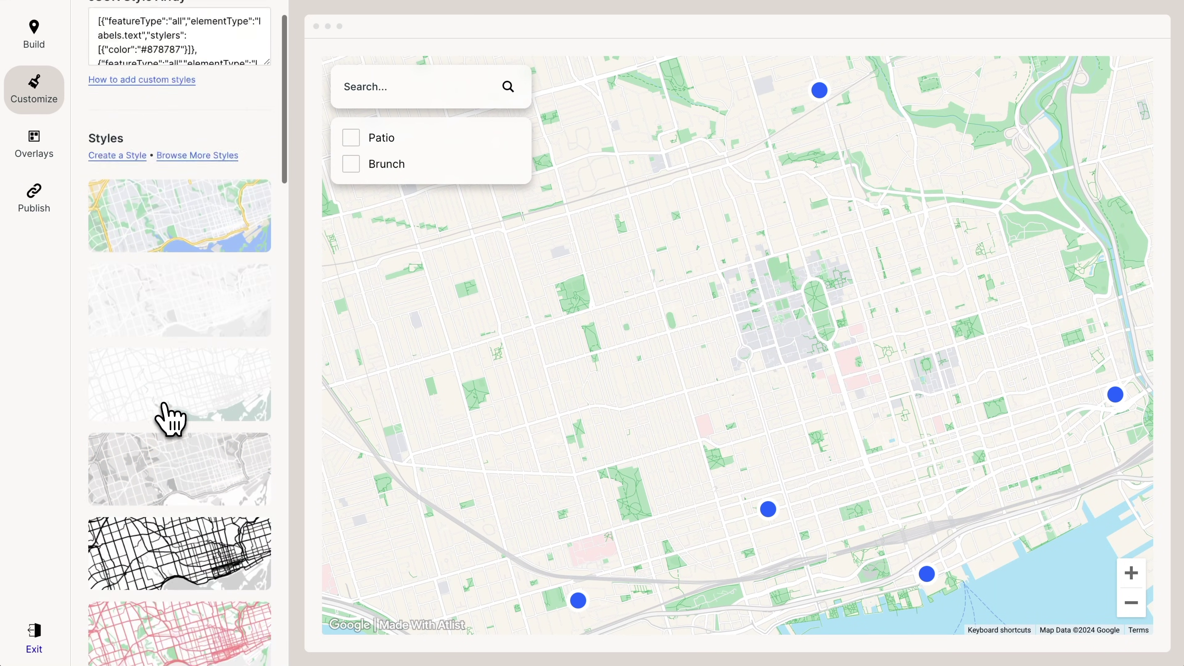
pyautogui.click(174, 23)
pyautogui.click(122, 23)
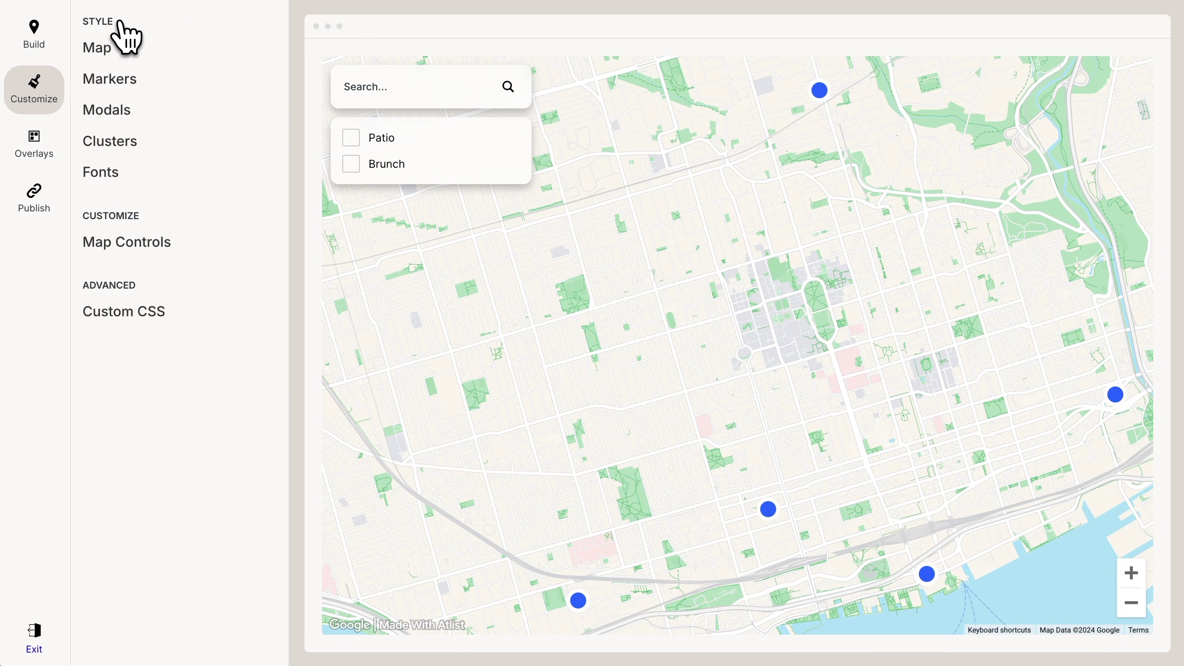
# Make the round markers 24px, border 4, and black.
pyautogui.click(193, 119)
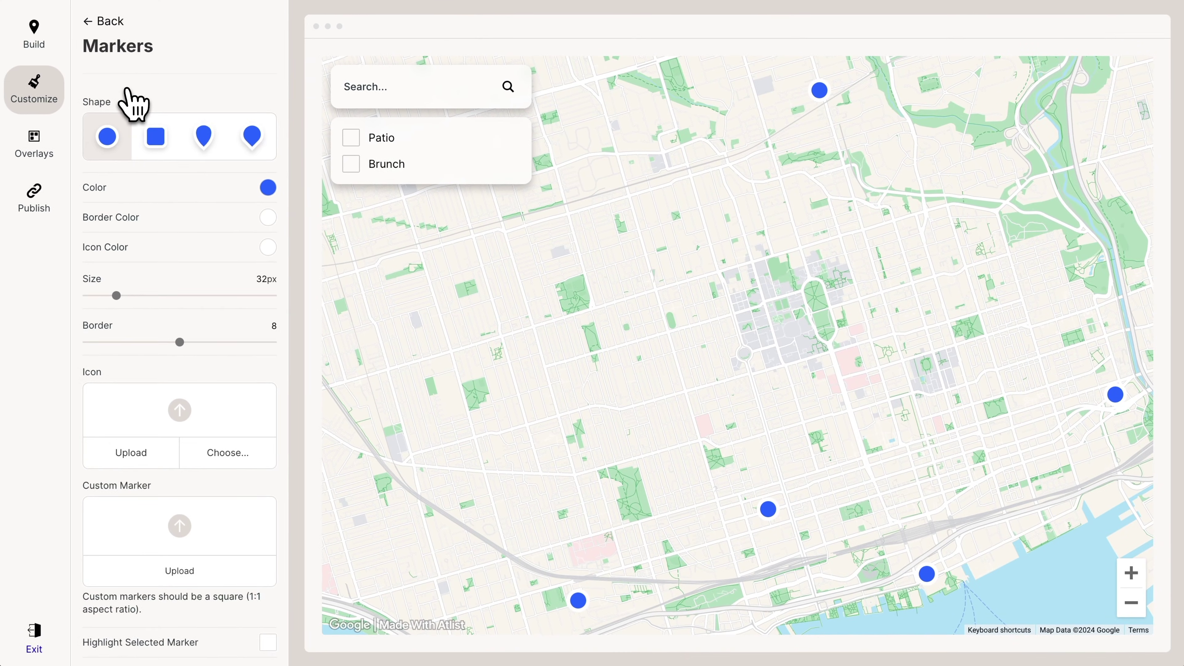
pyautogui.moveTo(116, 295)
pyautogui.mouseDown()
pyautogui.moveTo(158, 299)
pyautogui.moveTo(109, 299)
pyautogui.mouseUp()
pyautogui.moveTo(179, 342); pyautogui.dragTo(135, 339)
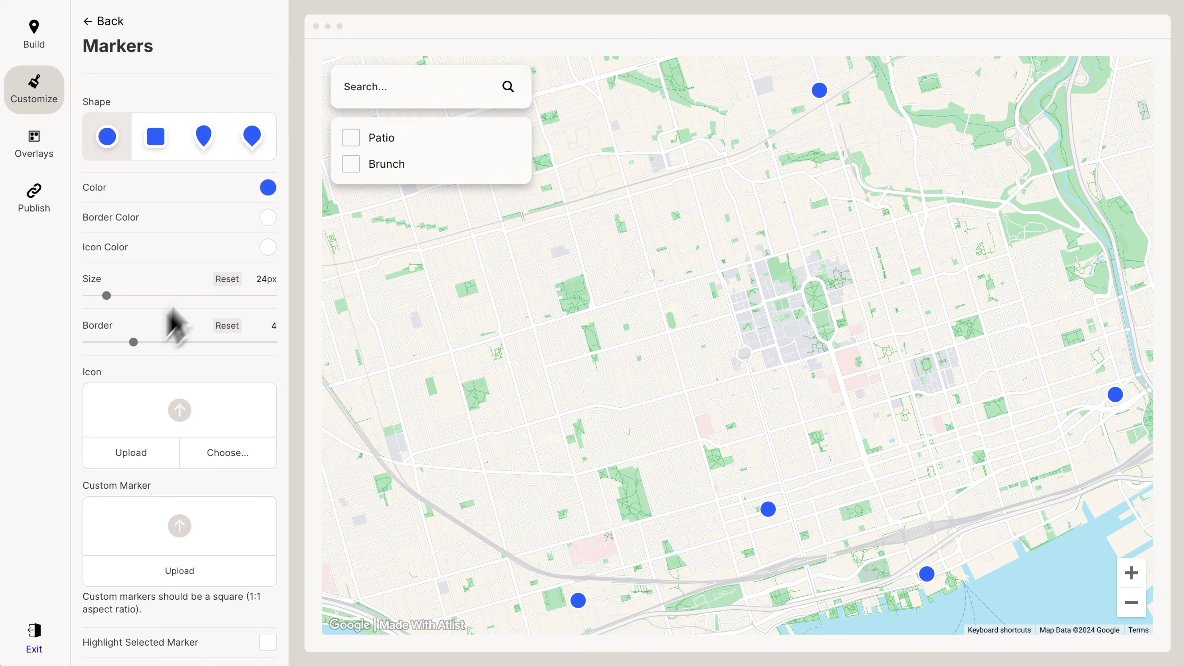
pyautogui.click(269, 188)
pyautogui.click(97, 322)
pyautogui.click(56, 344)
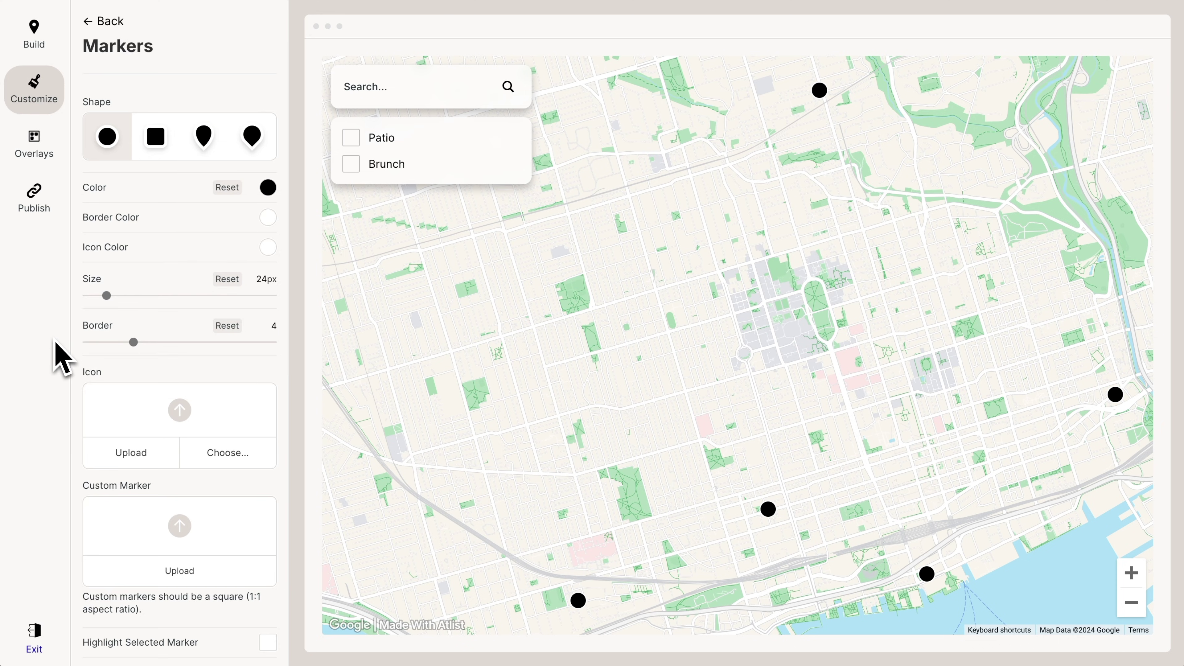
# Use custom-marker-image.png as the custom marker and enlarge markers to 52px.
pyautogui.click(139, 571)
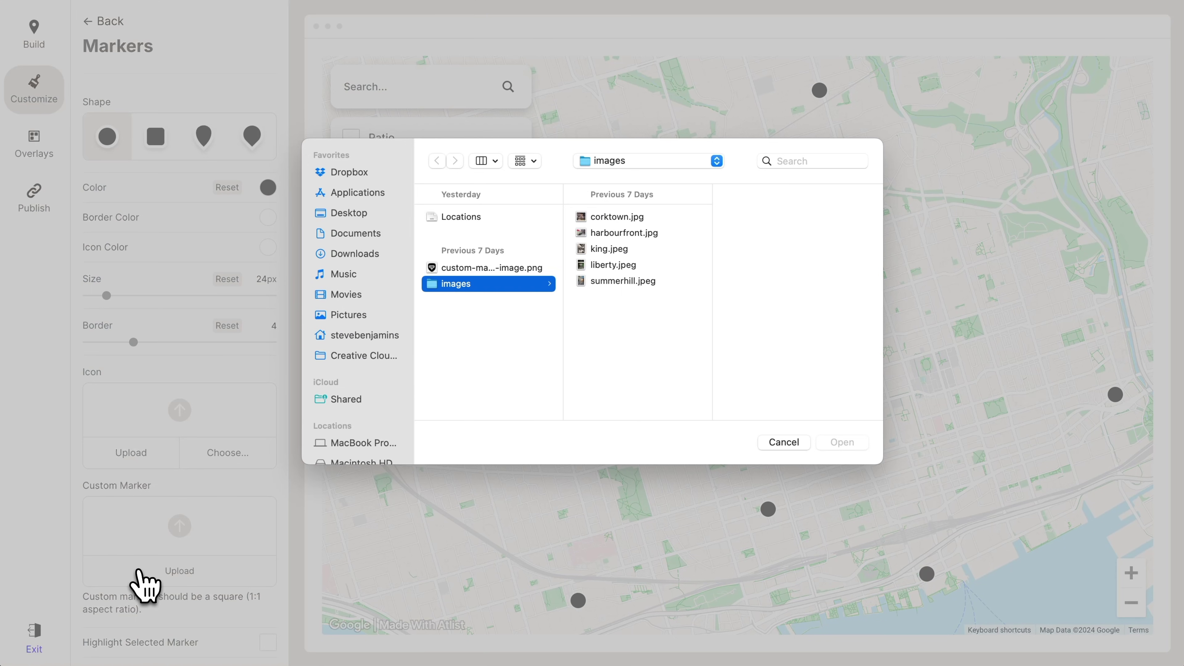
pyautogui.press('Up')
pyautogui.press('Return')
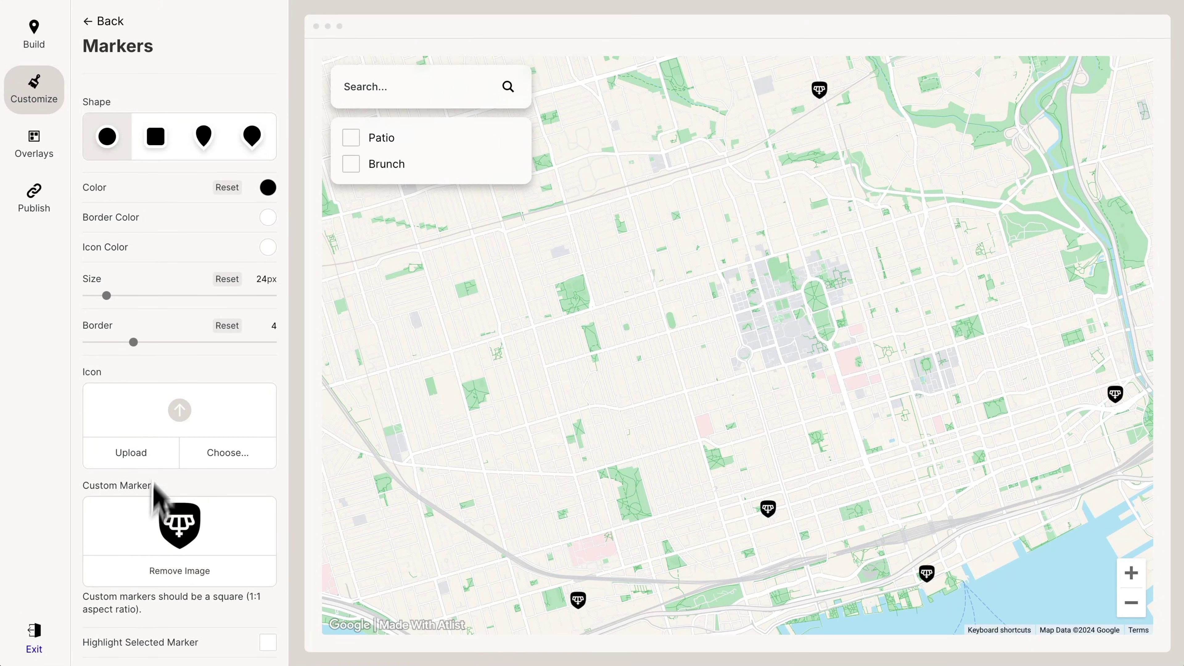
pyautogui.moveTo(109, 296); pyautogui.dragTo(139, 297)
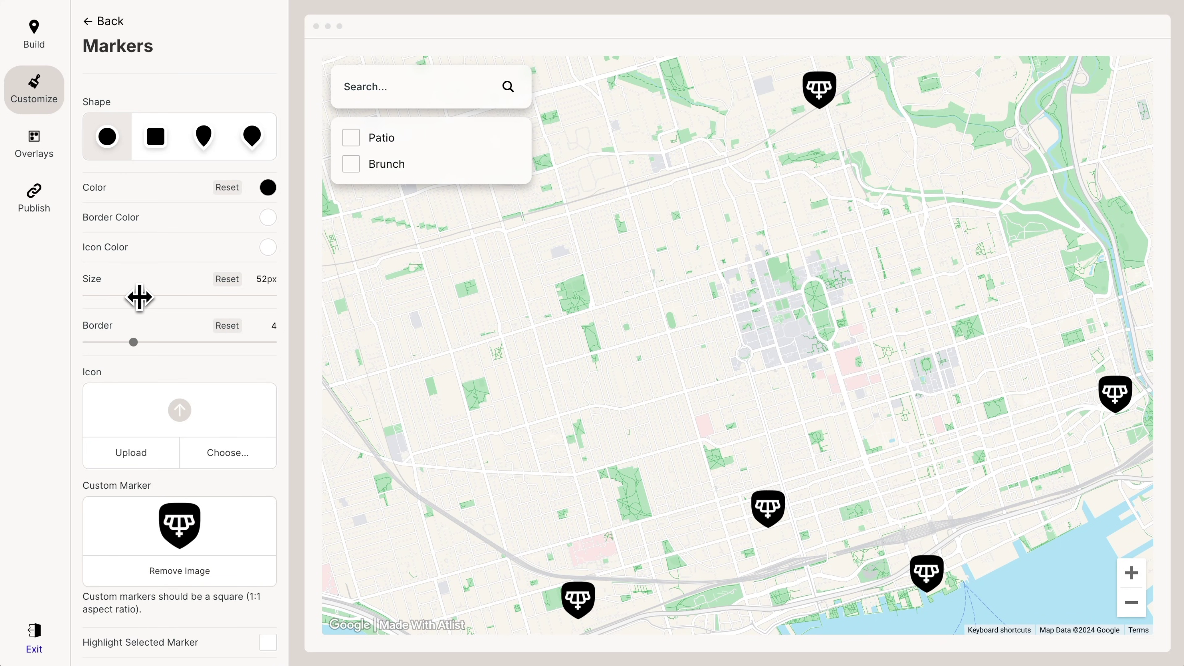
pyautogui.click(110, 24)
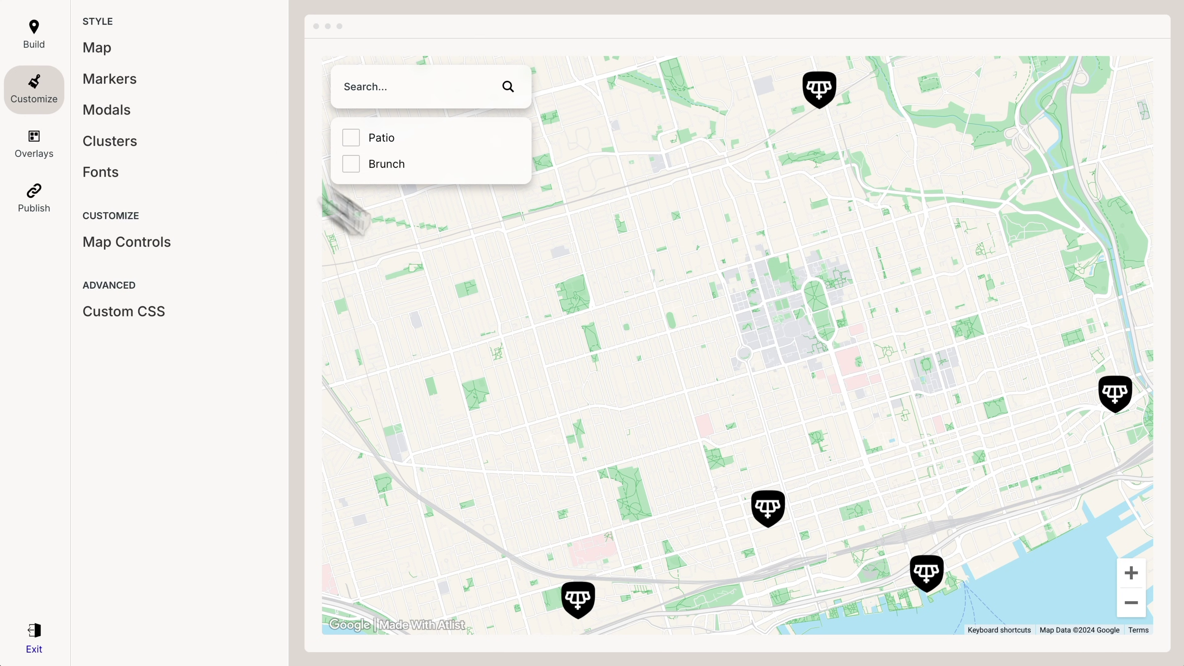
# Enable a button on location info cards and open its Order Now link button settings.
pyautogui.click(768, 515)
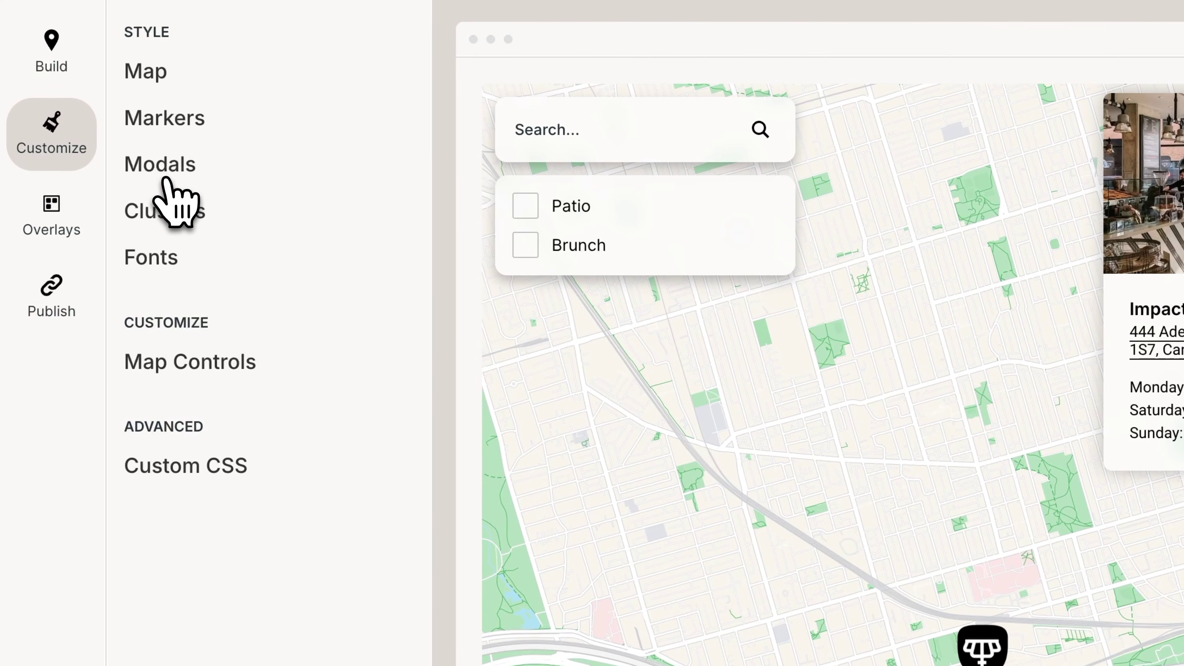
pyautogui.click(163, 177)
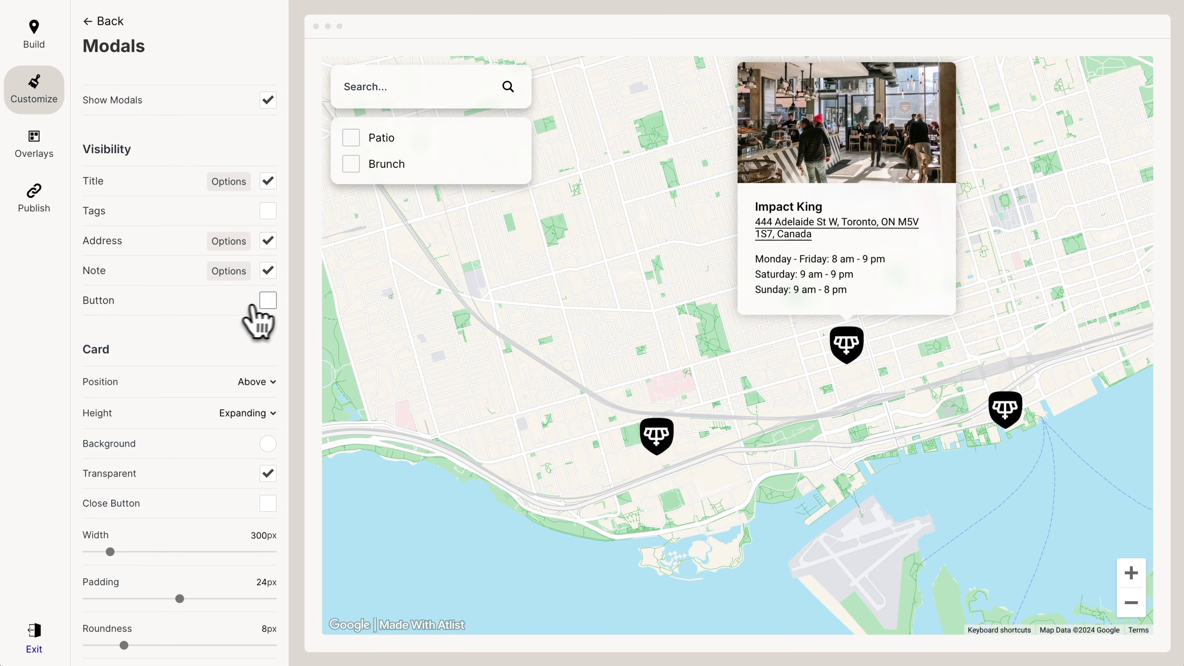
pyautogui.click(268, 300)
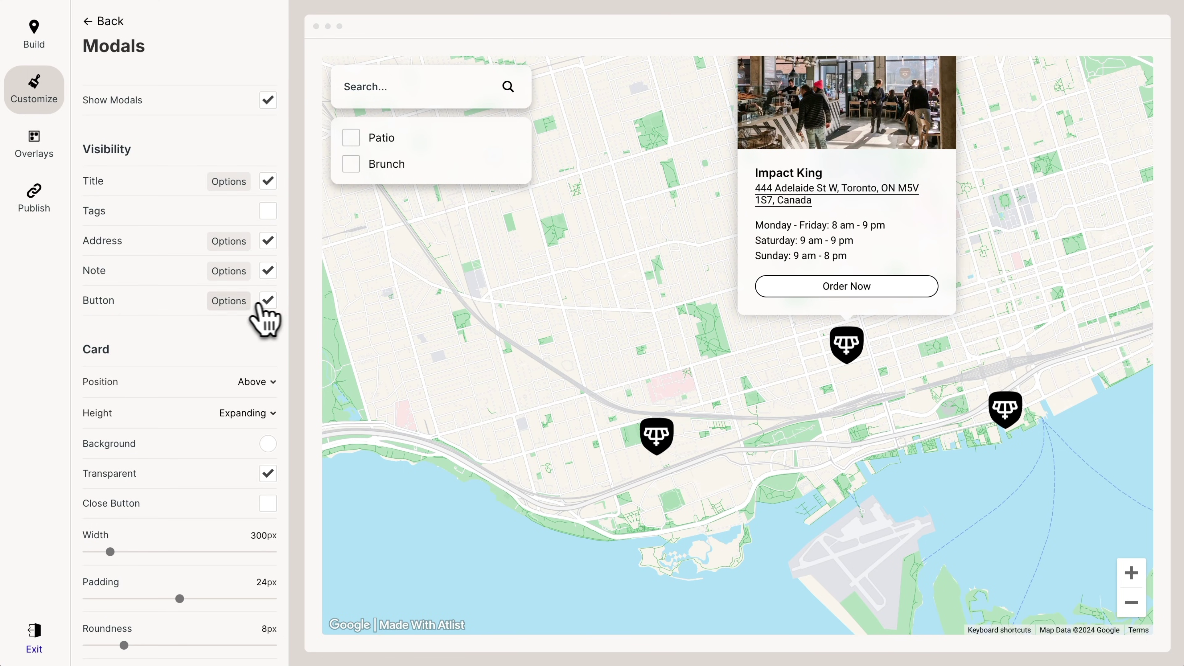
pyautogui.click(231, 301)
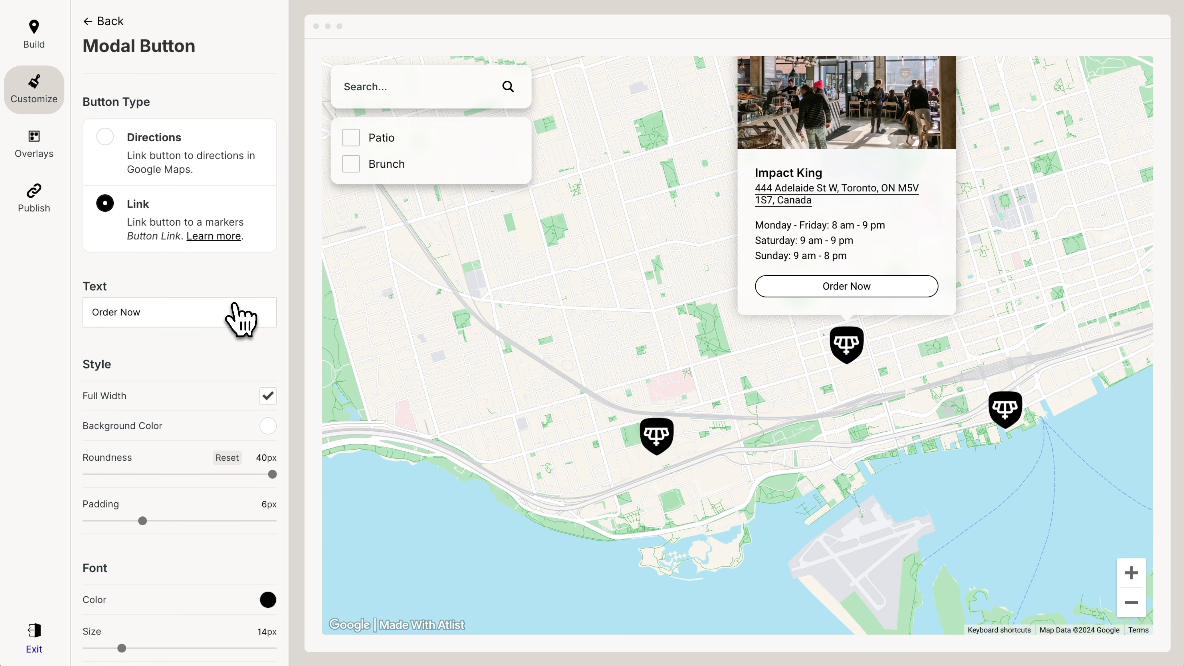
# Paste Impact King's Uber Eats store URL as its button link and test Order Now.
pyautogui.click(42, 43)
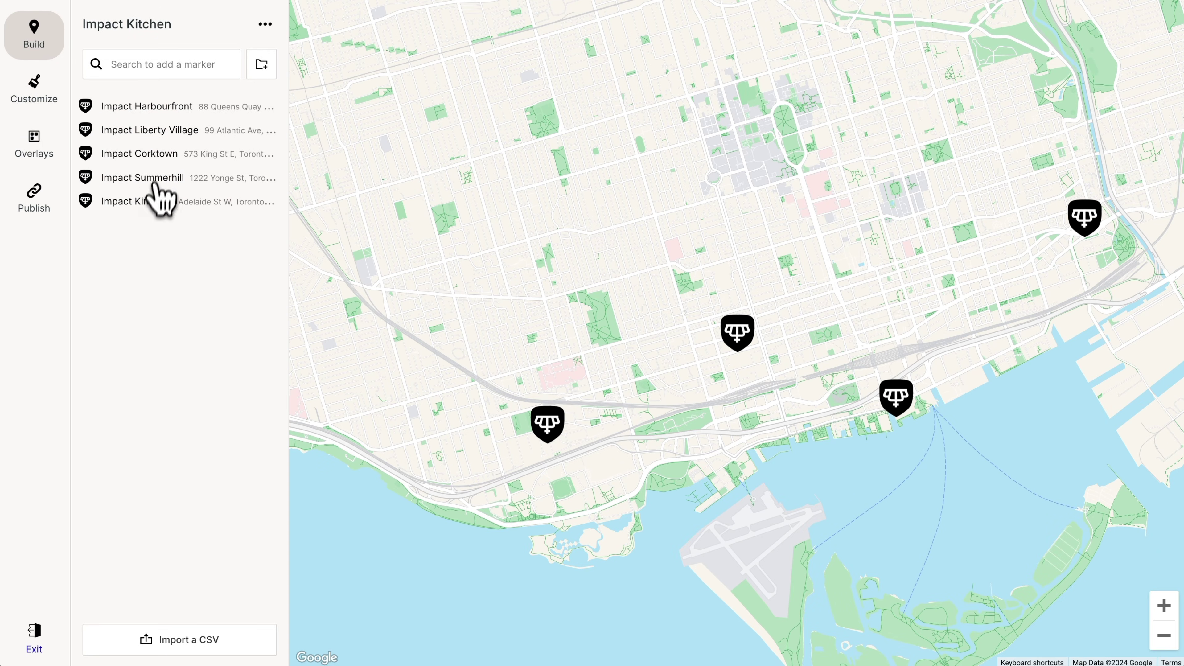
pyautogui.click(149, 204)
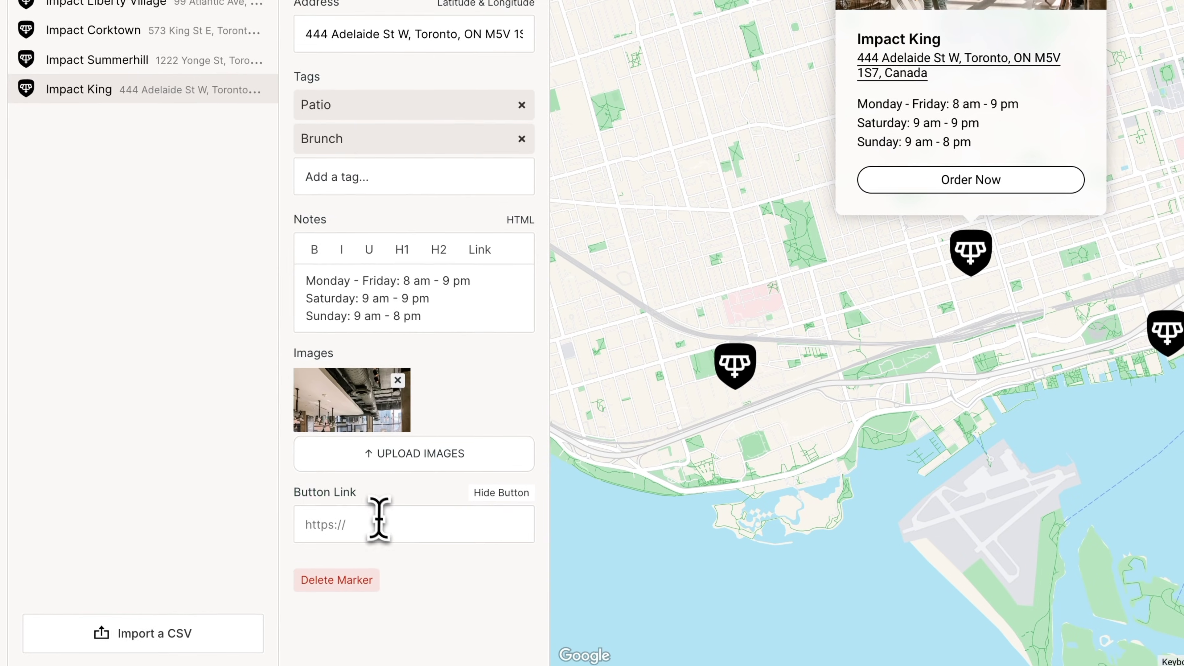
pyautogui.click(372, 551)
pyautogui.hotkey('ctrl', 'v')
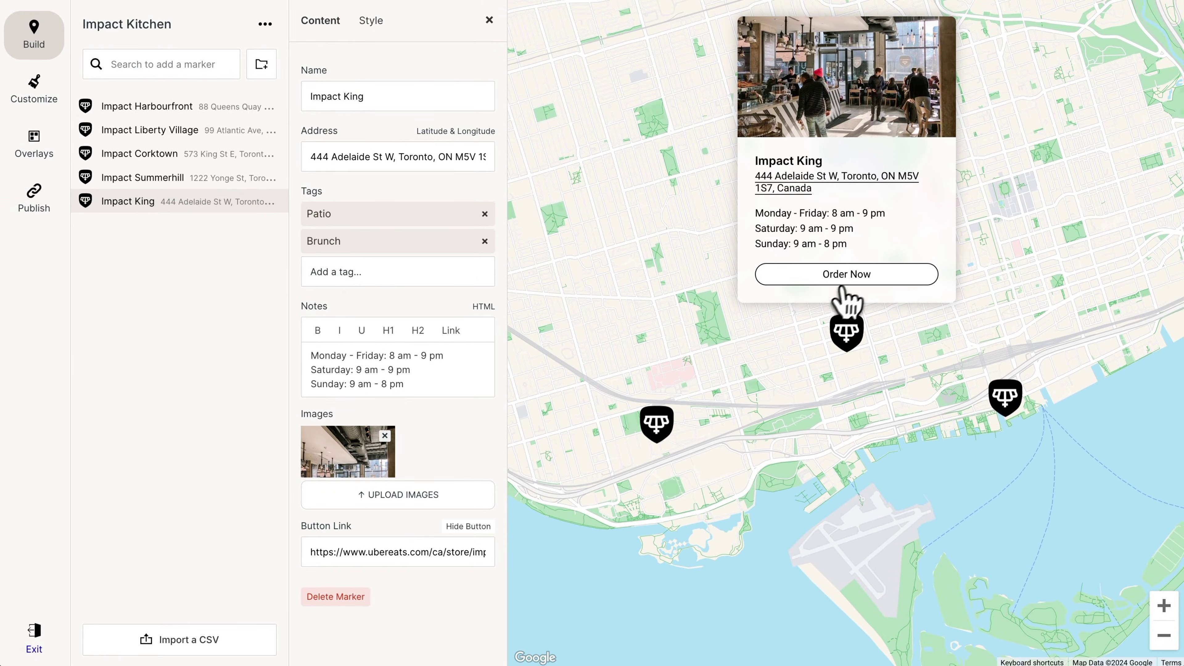
pyautogui.click(852, 279)
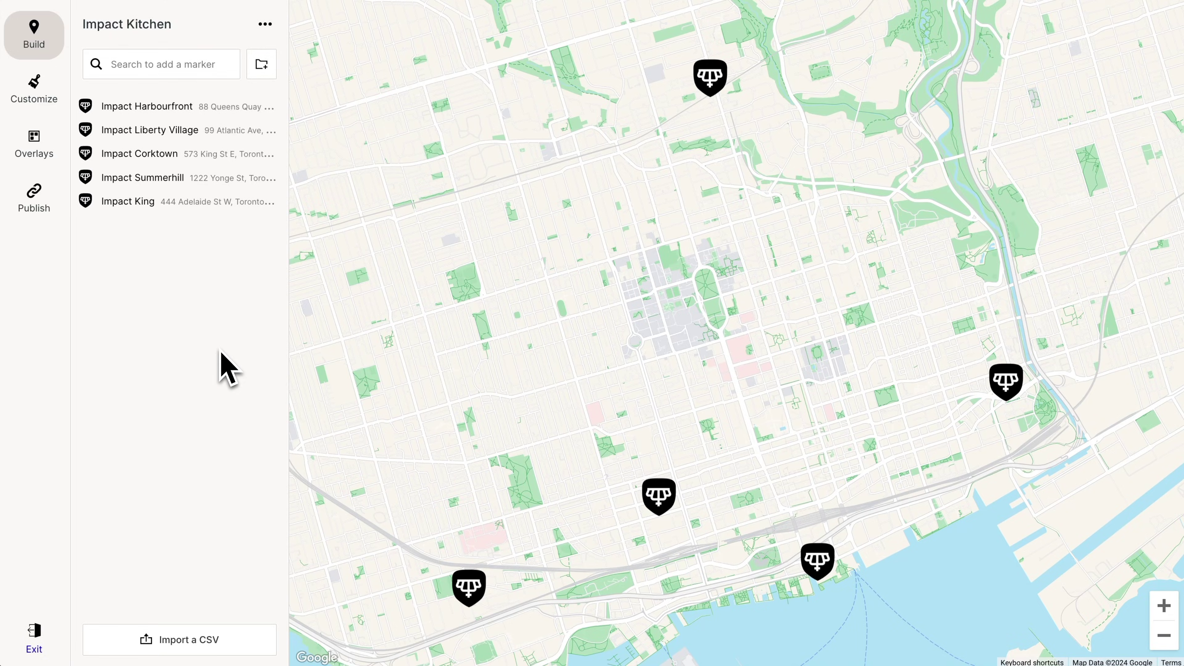
pyautogui.click(38, 145)
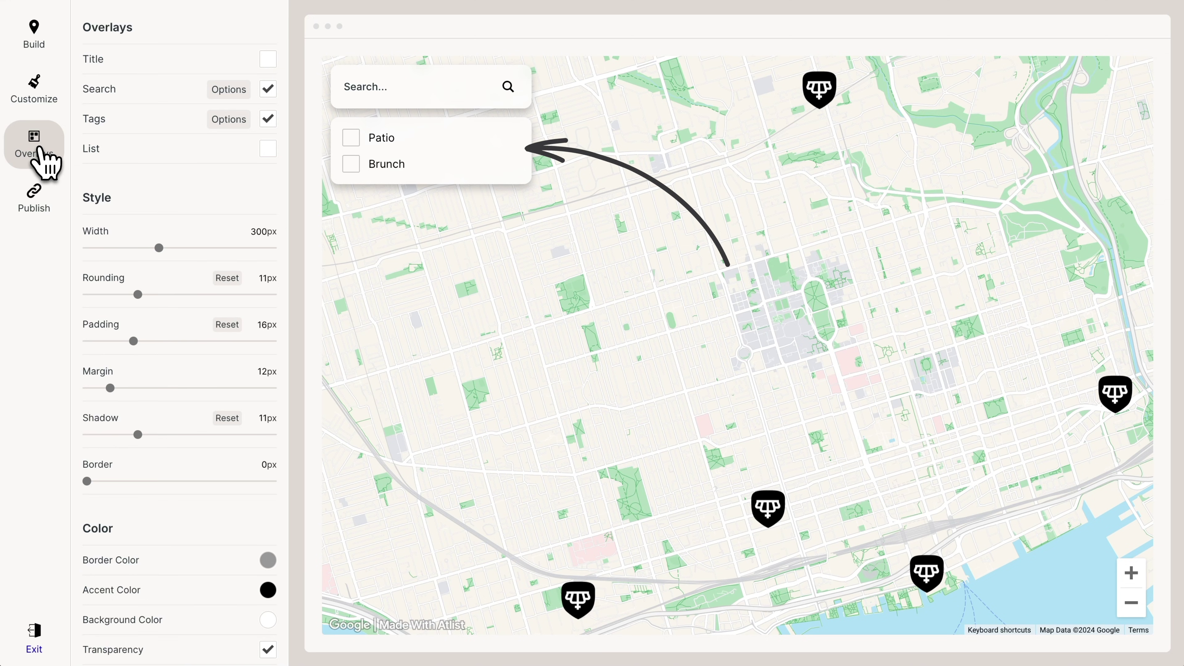
# Add the locations List overlay, leaving Title off, and test the Patio and Brunch tag filters.
pyautogui.click(268, 59)
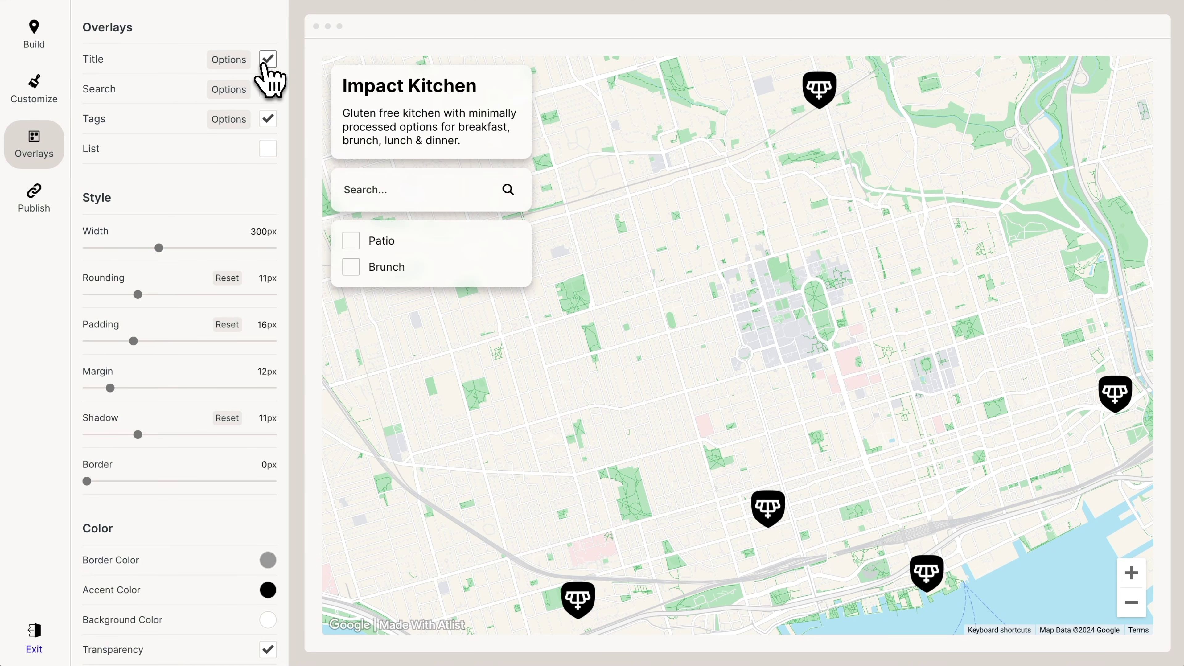
pyautogui.click(268, 59)
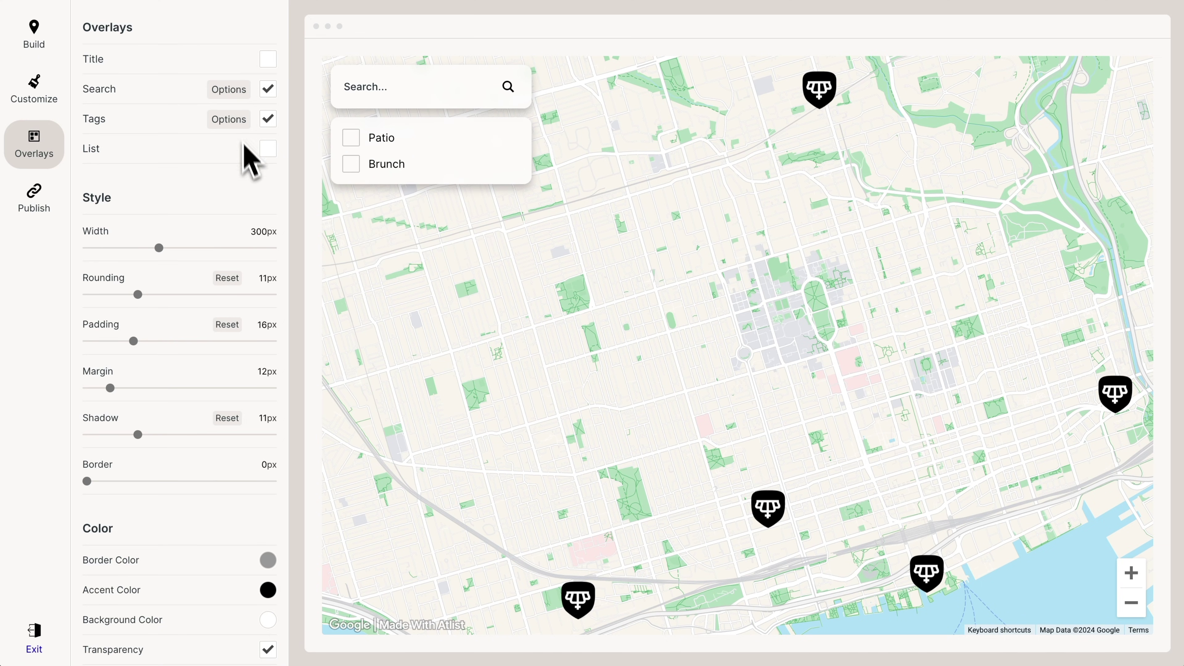
pyautogui.click(268, 149)
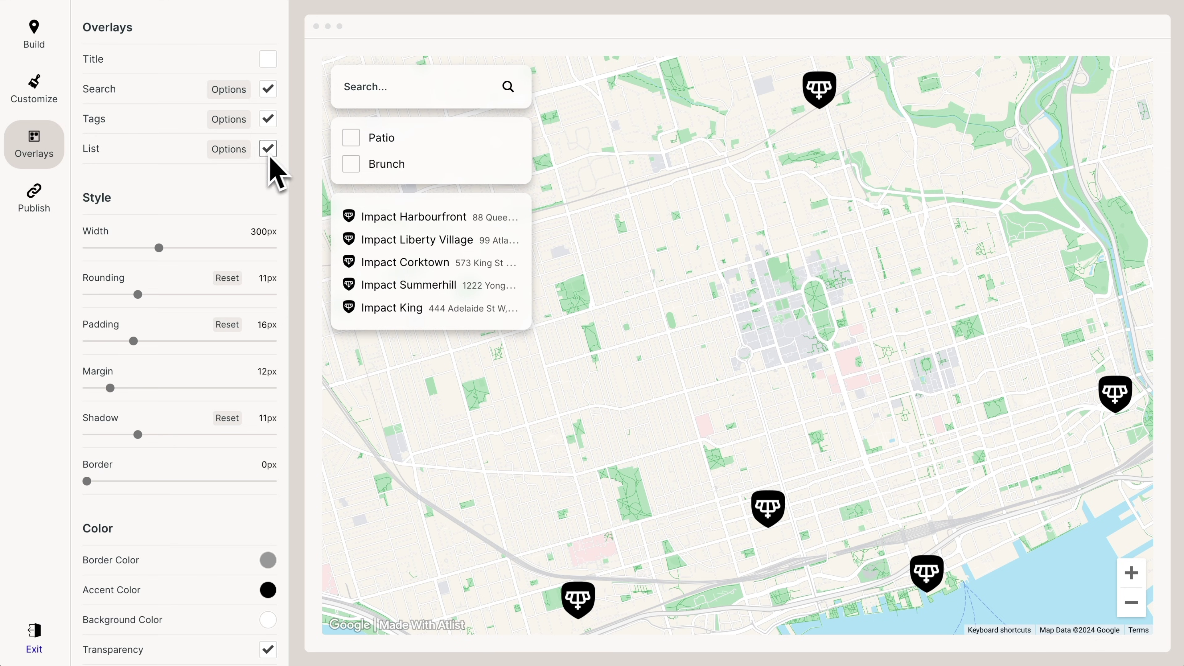
pyautogui.click(351, 139)
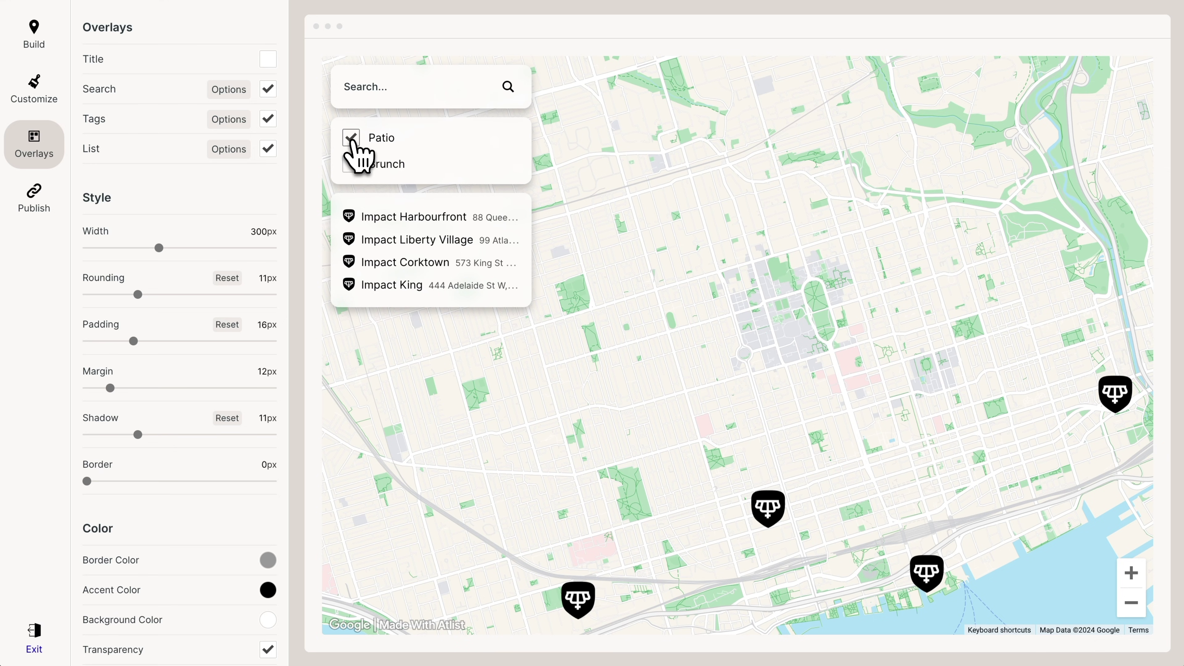
pyautogui.click(351, 139)
pyautogui.click(351, 164)
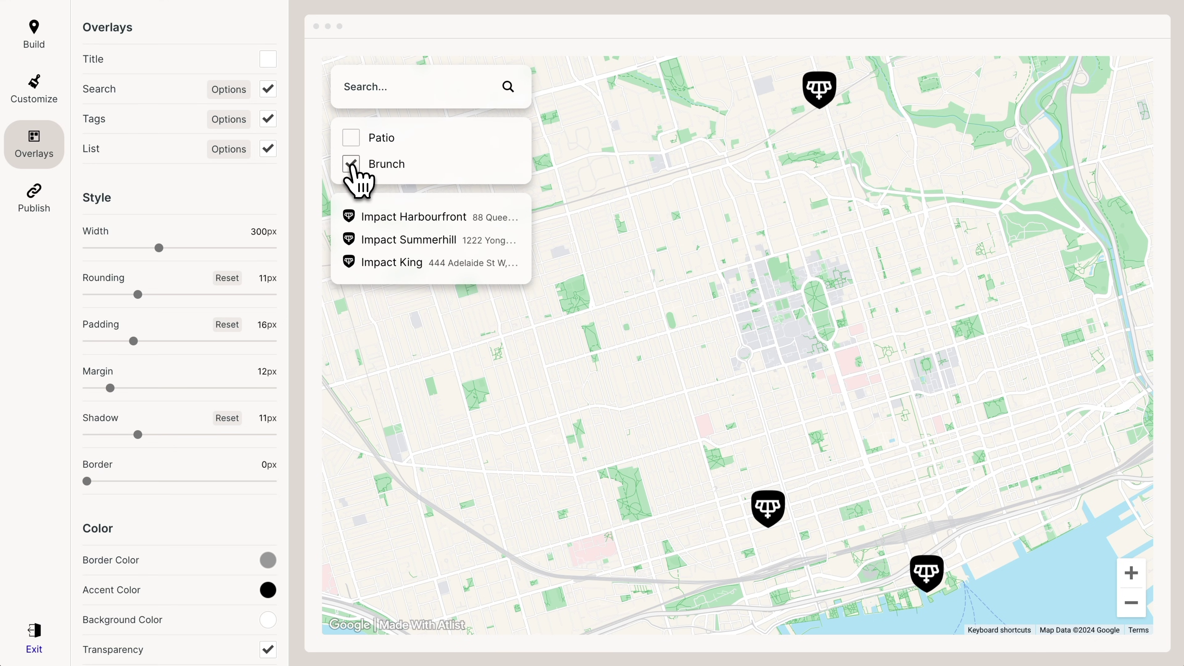
pyautogui.click(351, 164)
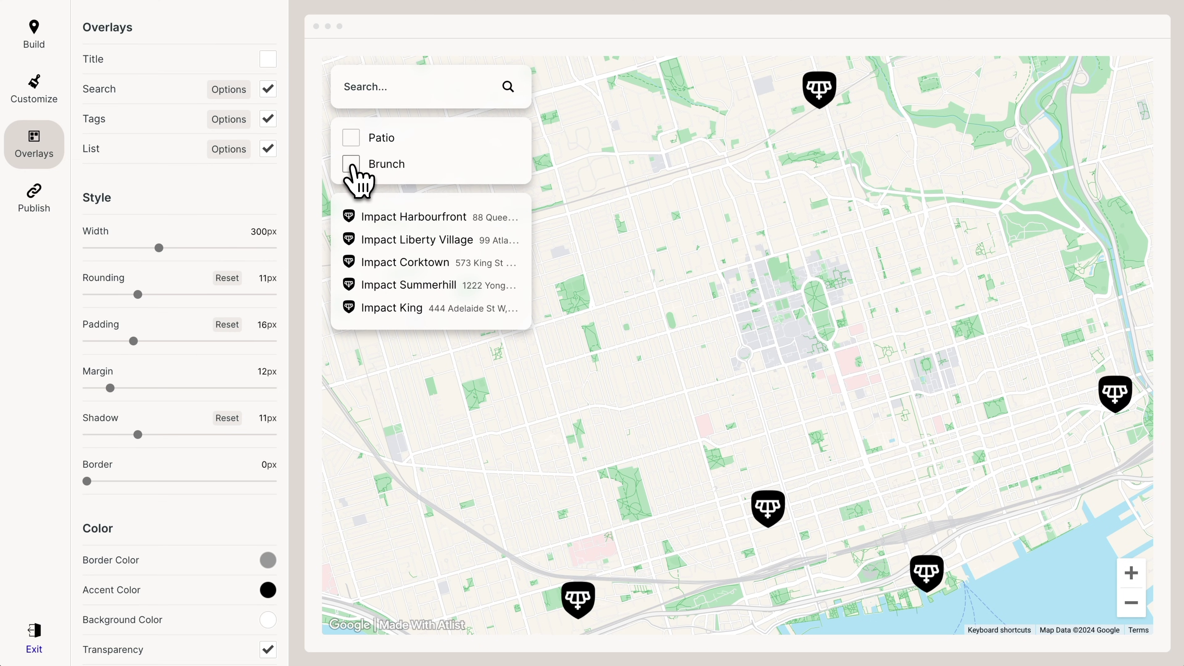
pyautogui.click(404, 89)
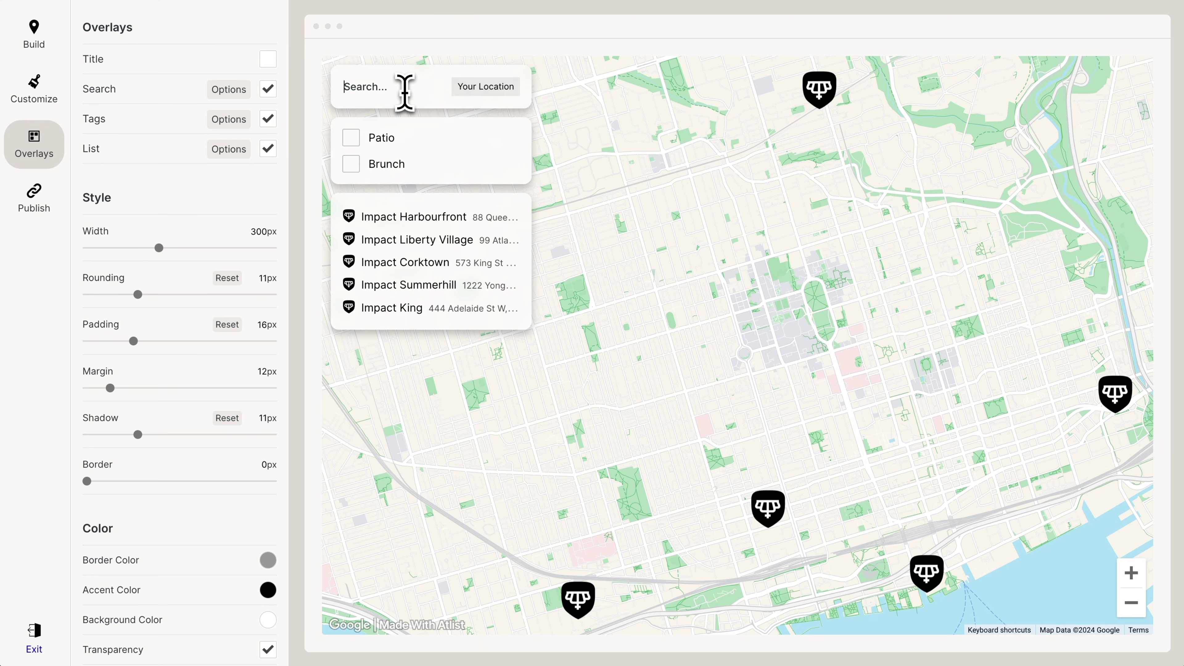
pyautogui.write('157 wolse')
pyautogui.press('Down')
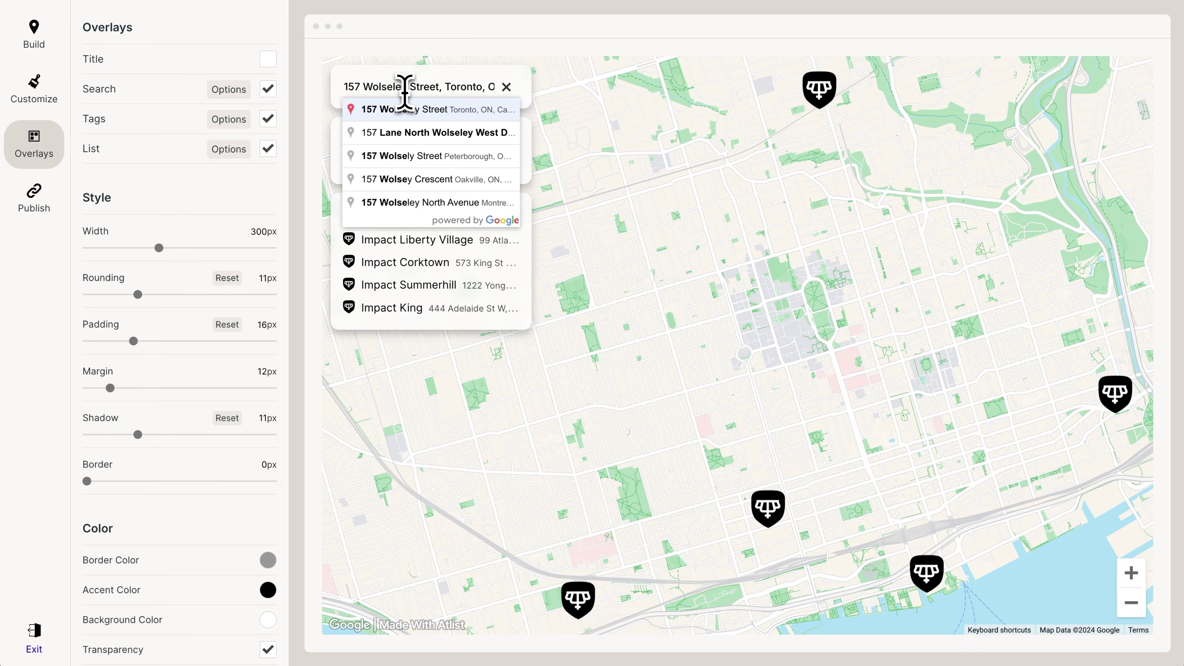
pyautogui.press('Return')
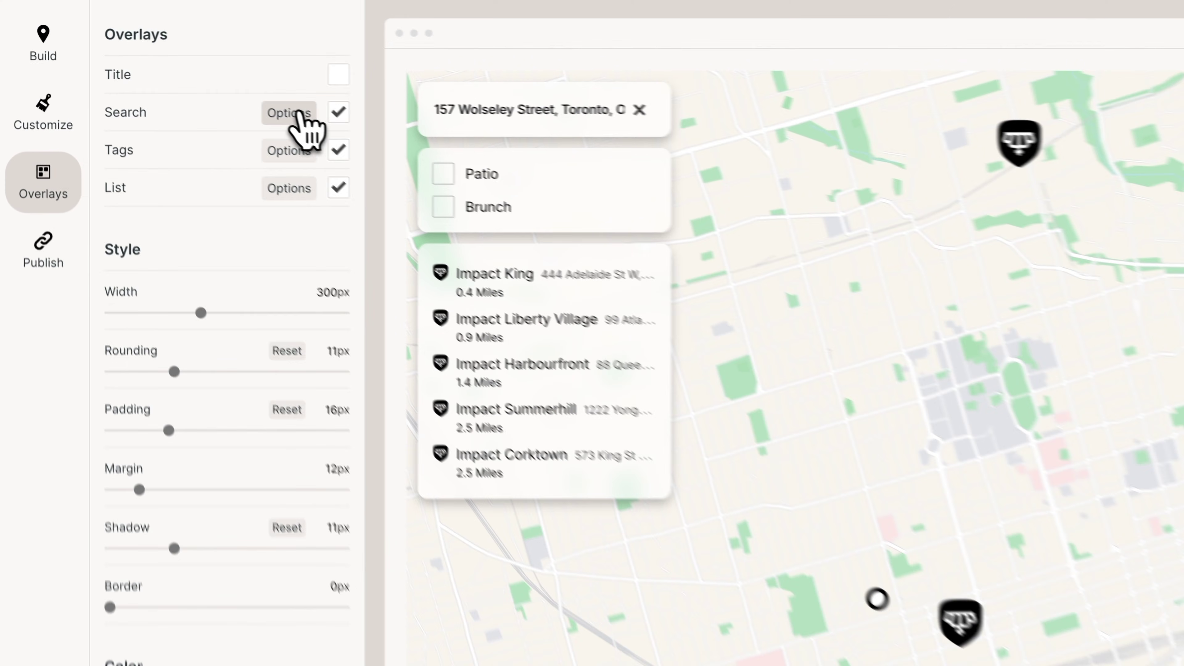
# Set search distance units to Kilometers and clear the test address from the map search.
pyautogui.click(228, 87)
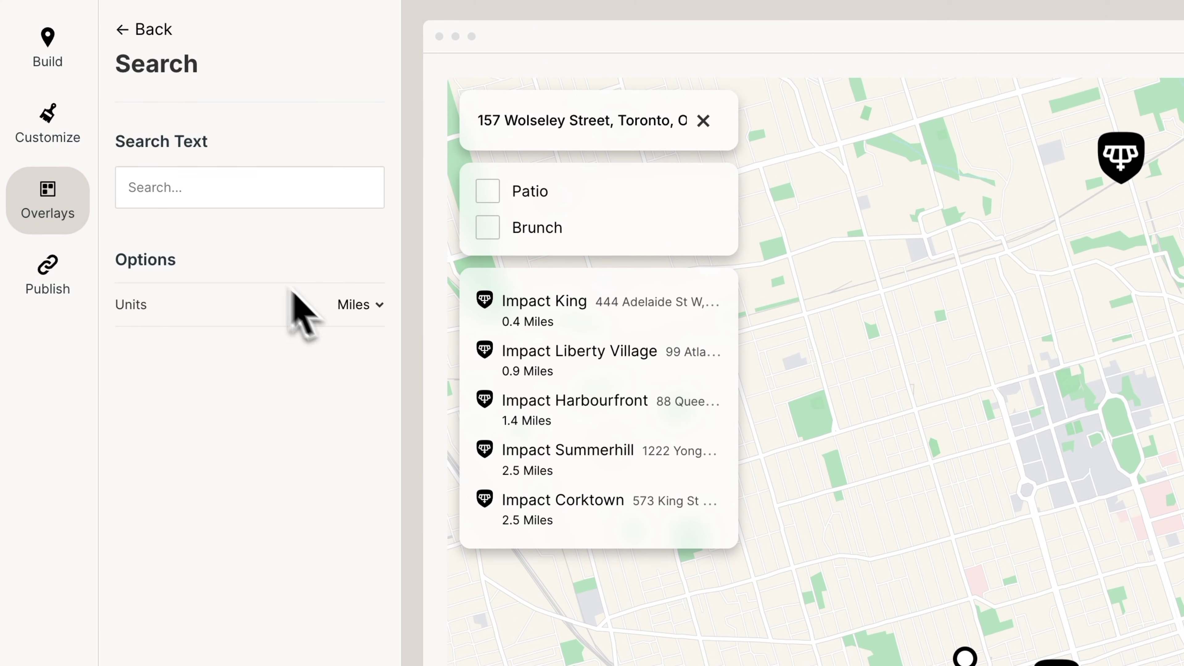
pyautogui.click(359, 304)
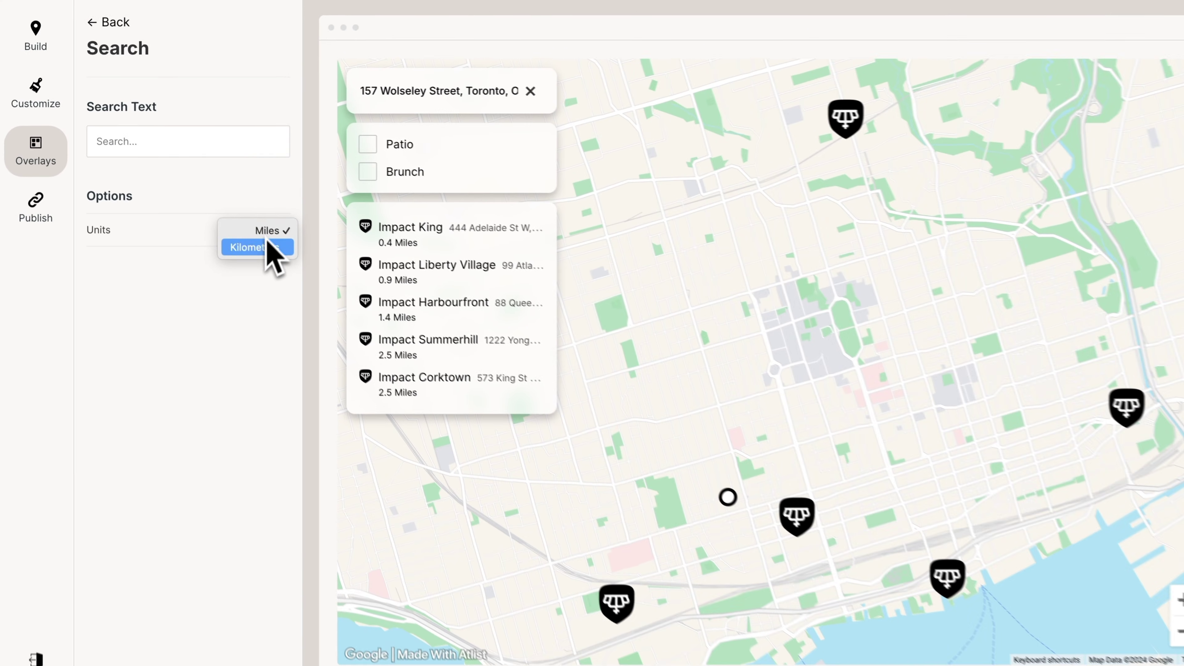
pyautogui.click(258, 248)
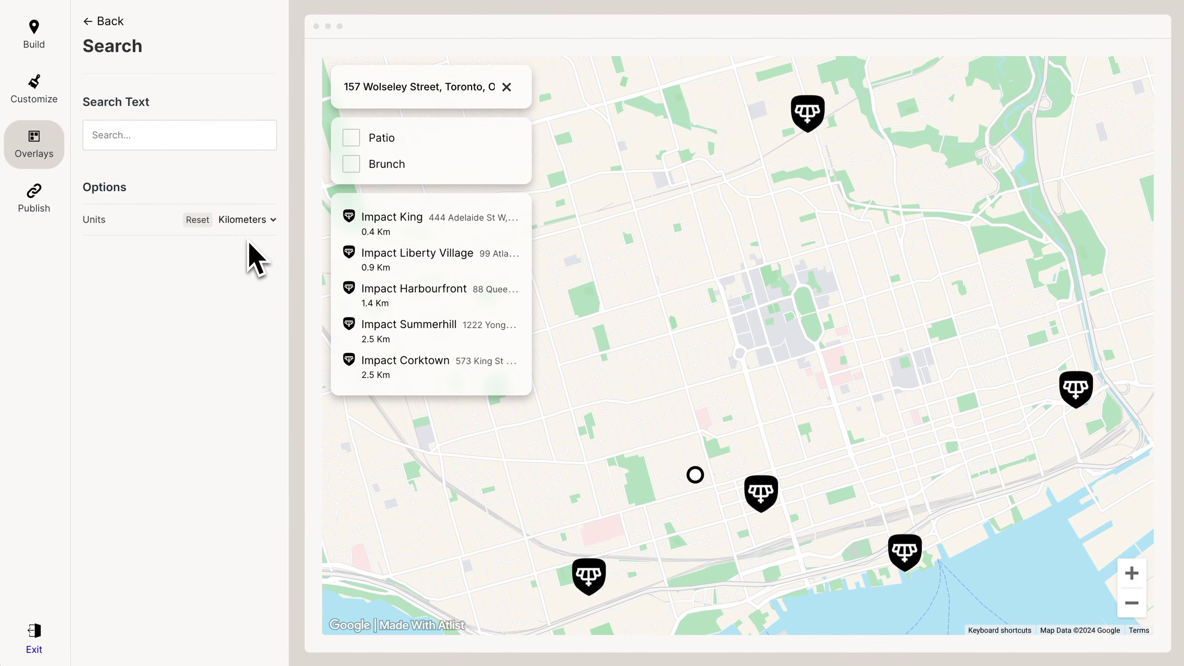
pyautogui.click(506, 88)
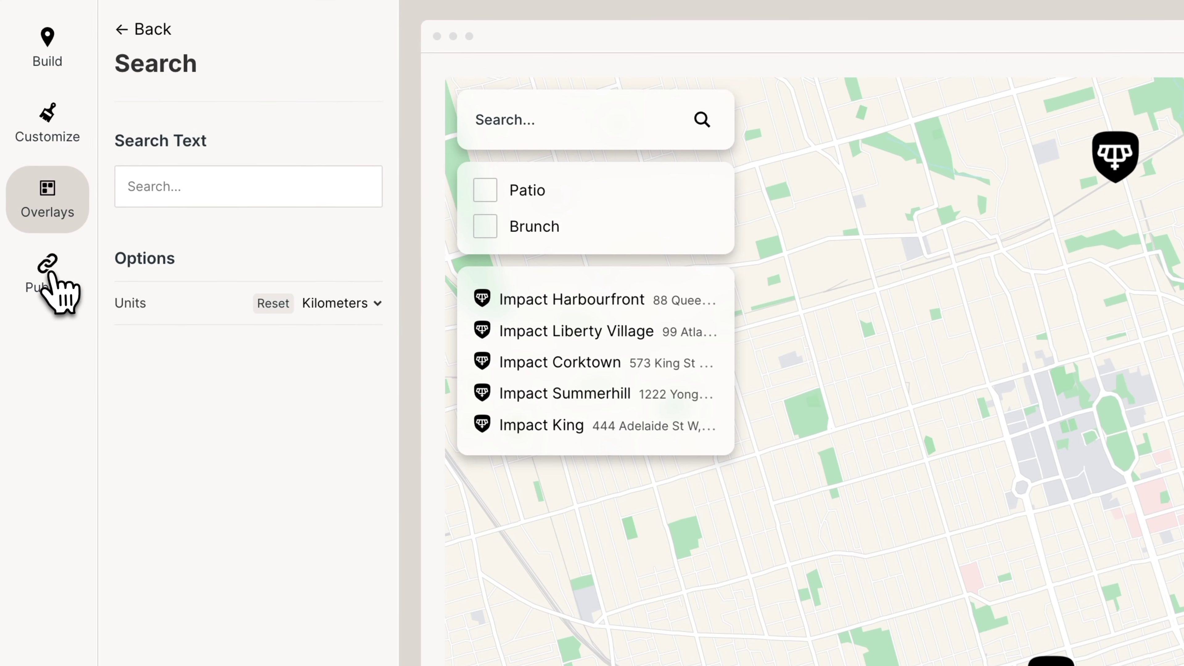
pyautogui.click(35, 198)
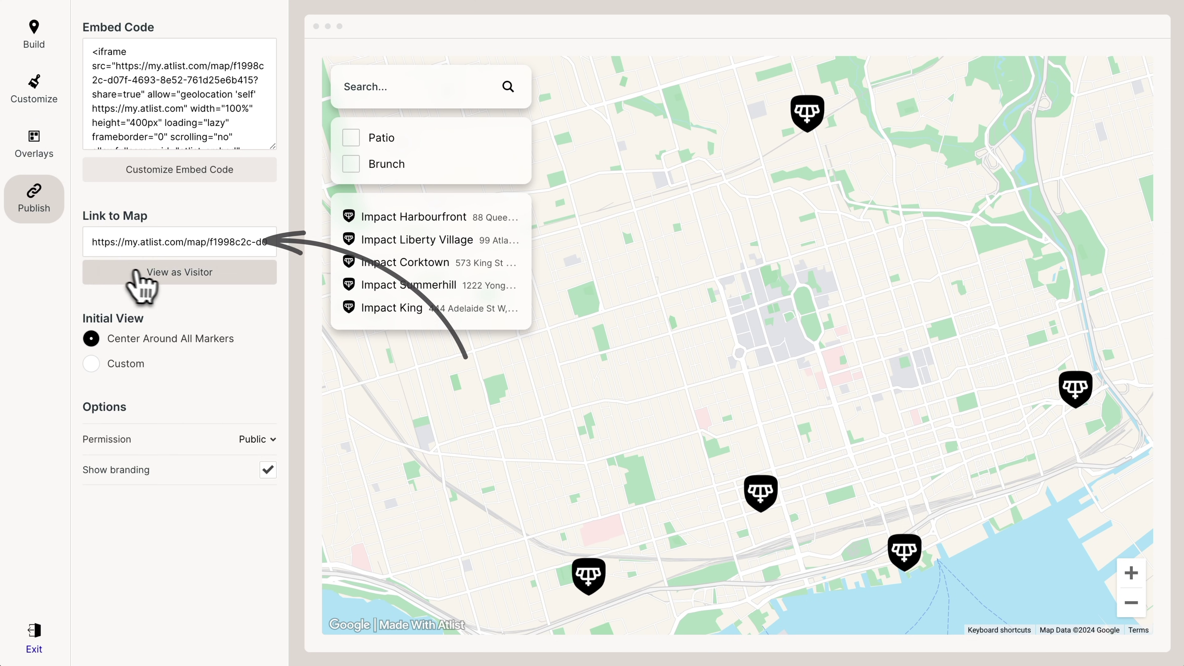
# View the published map as a visitor and open Impact King's info card.
pyautogui.click(154, 275)
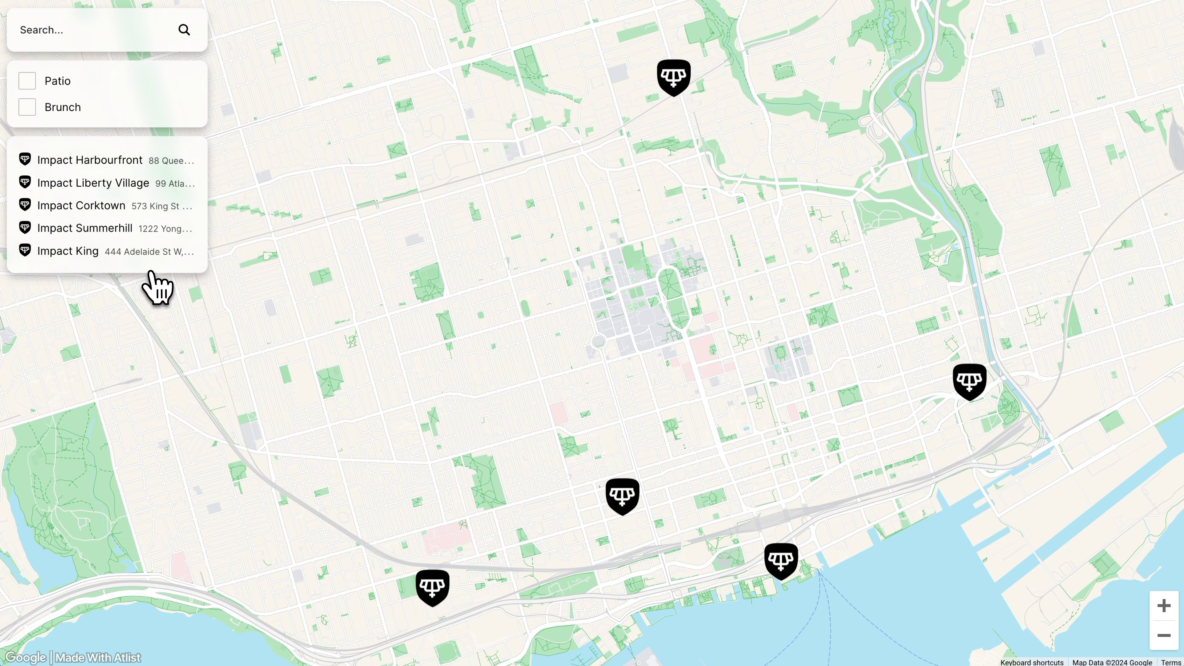
pyautogui.click(618, 498)
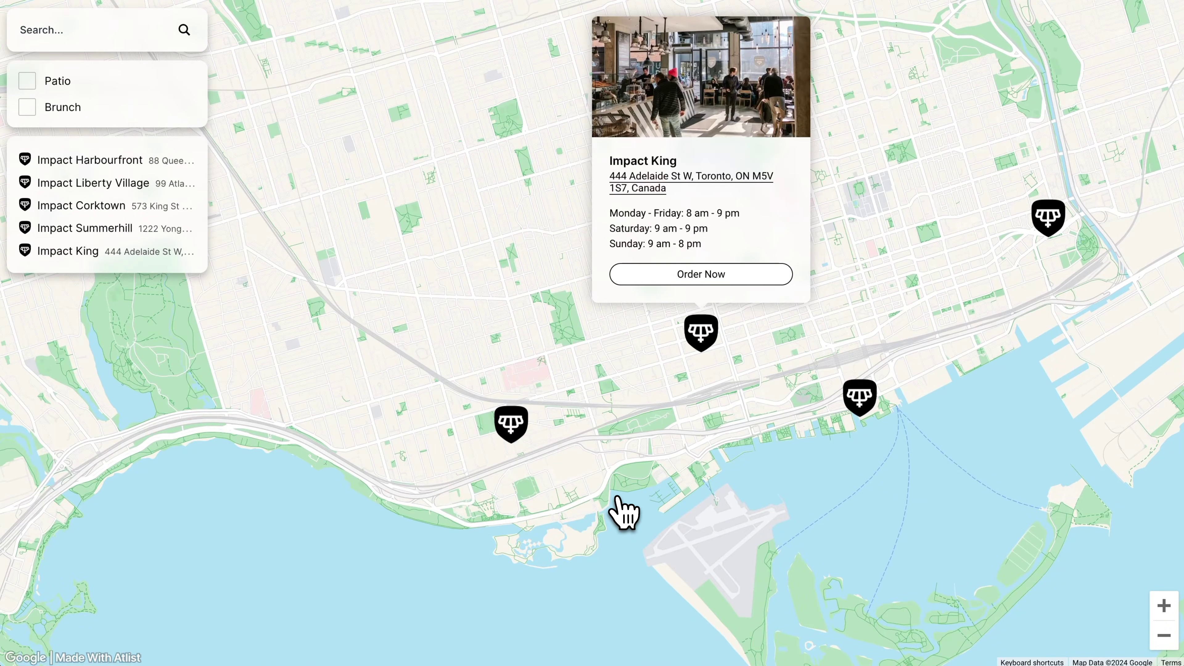